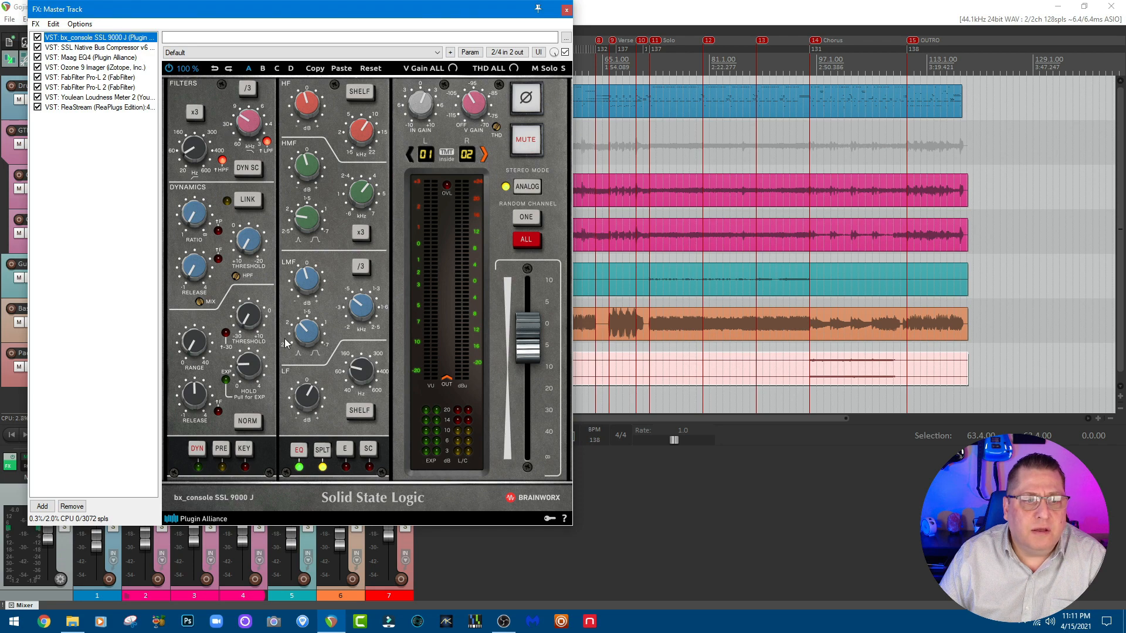
Step: Review the master track's effects from the SSL bus compressor through Maag EQ4, Ozone 9 Imager and both Pro-L 2 limiters, ending on bx_console, and close the chain
click(88, 48)
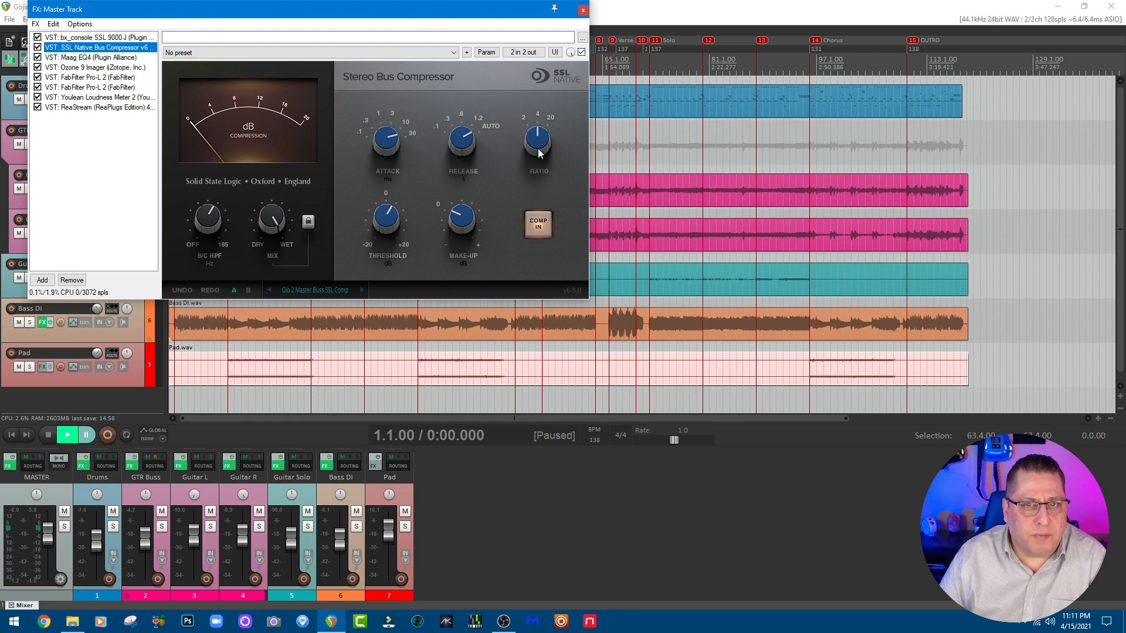
mouse_move(202, 213)
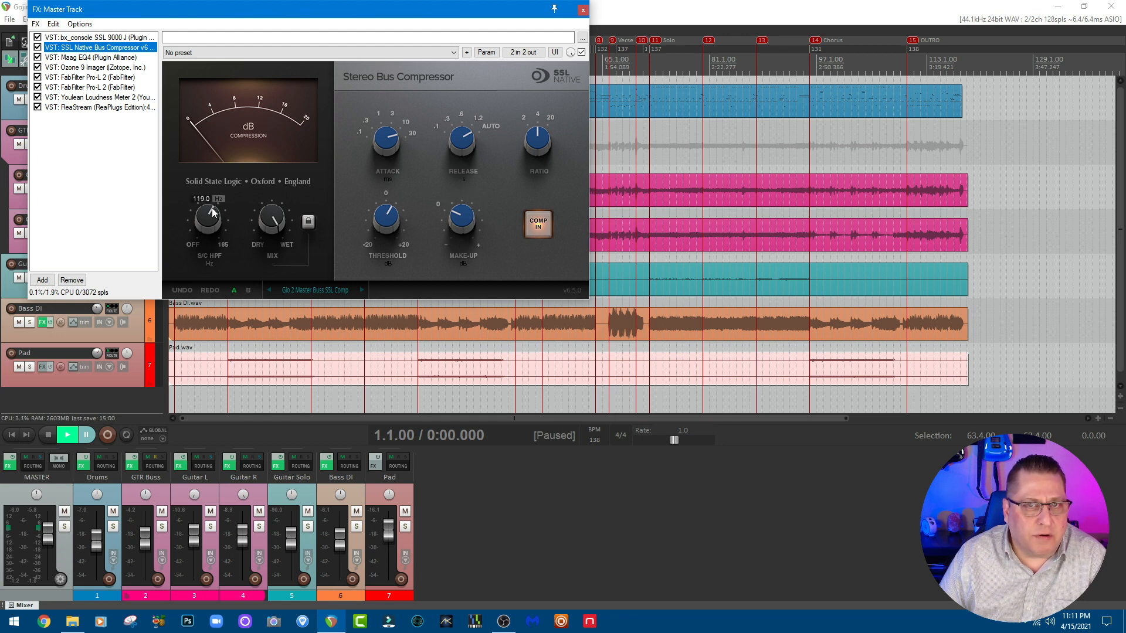
click(89, 58)
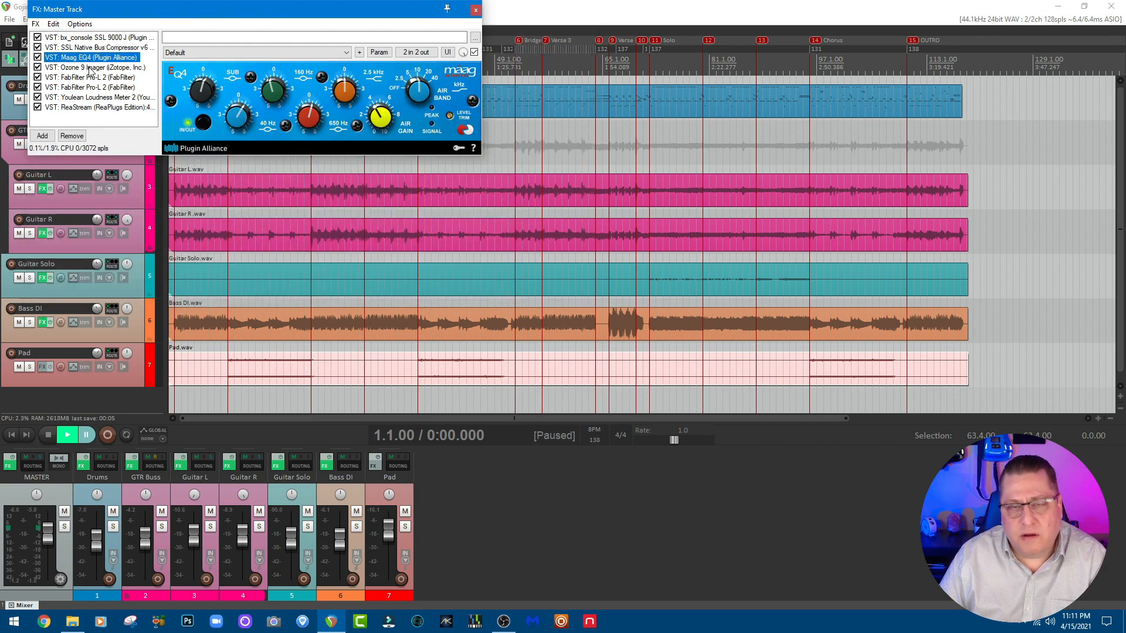
click(90, 68)
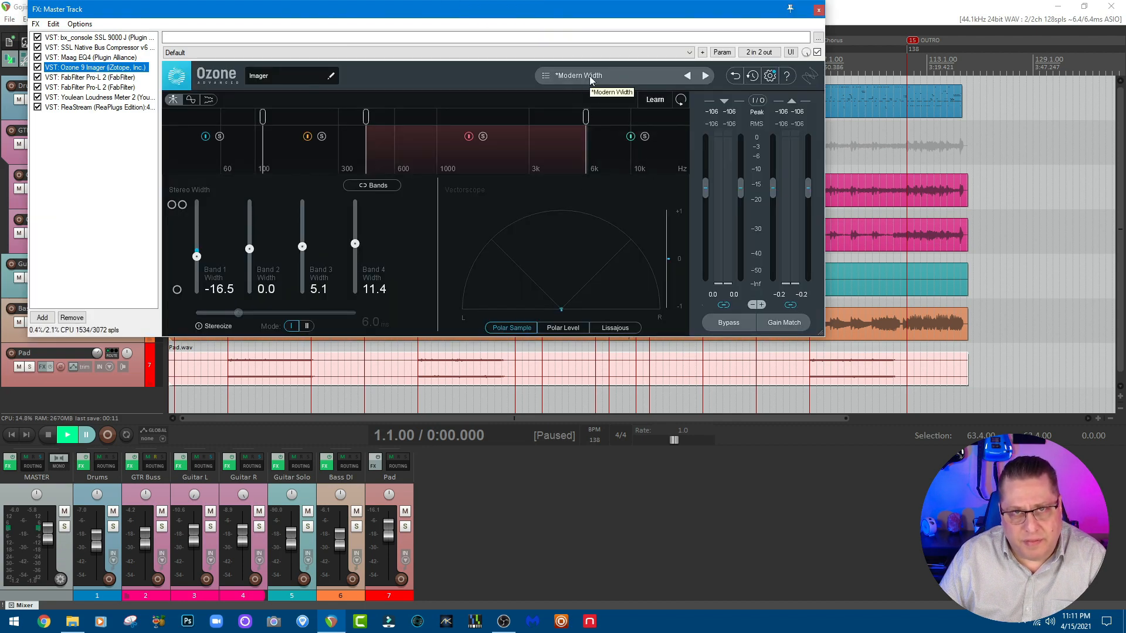
click(117, 77)
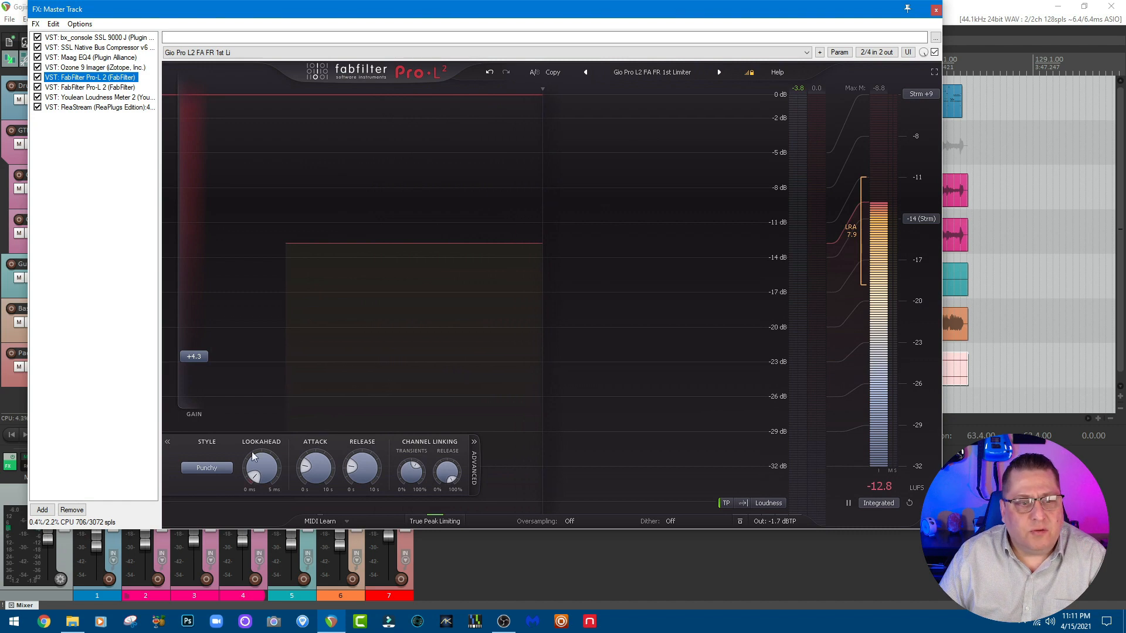
click(82, 87)
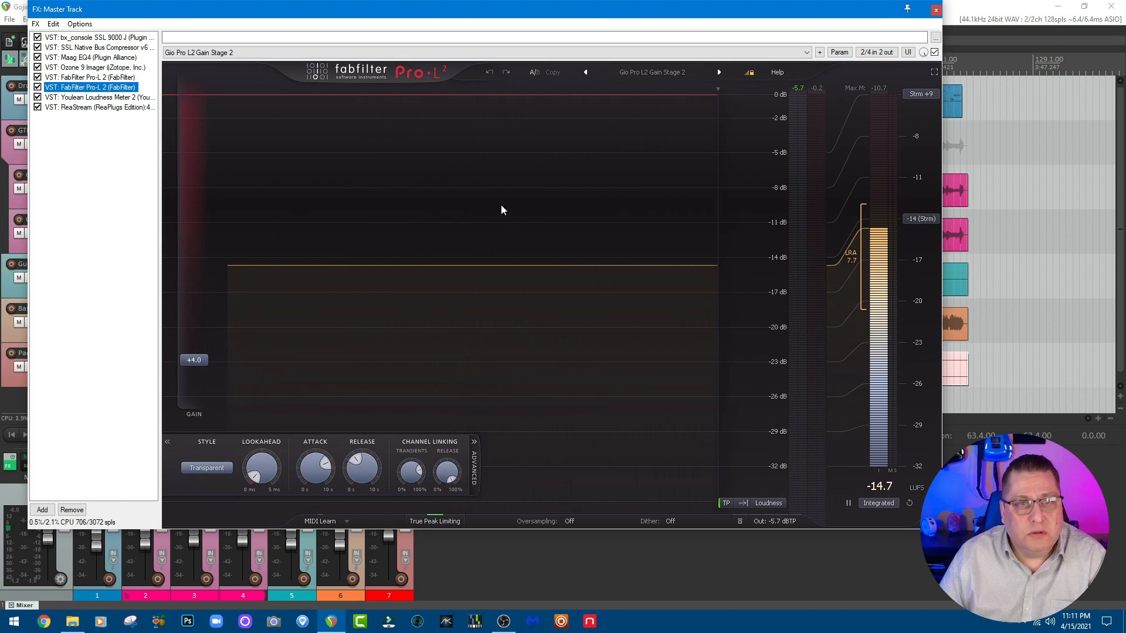
click(81, 38)
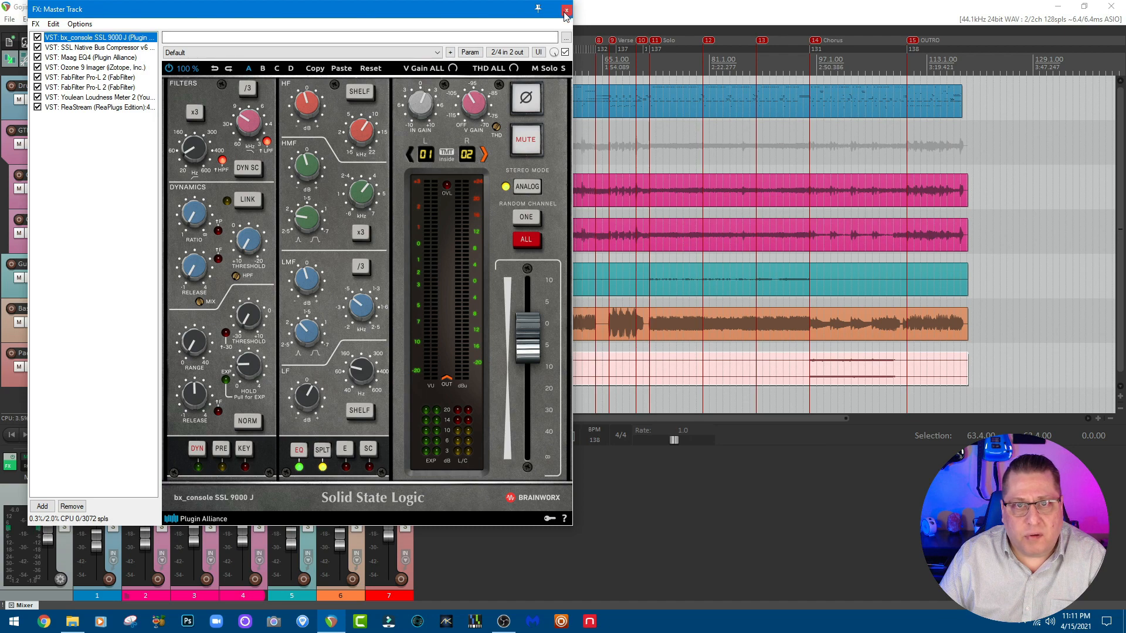
click(566, 11)
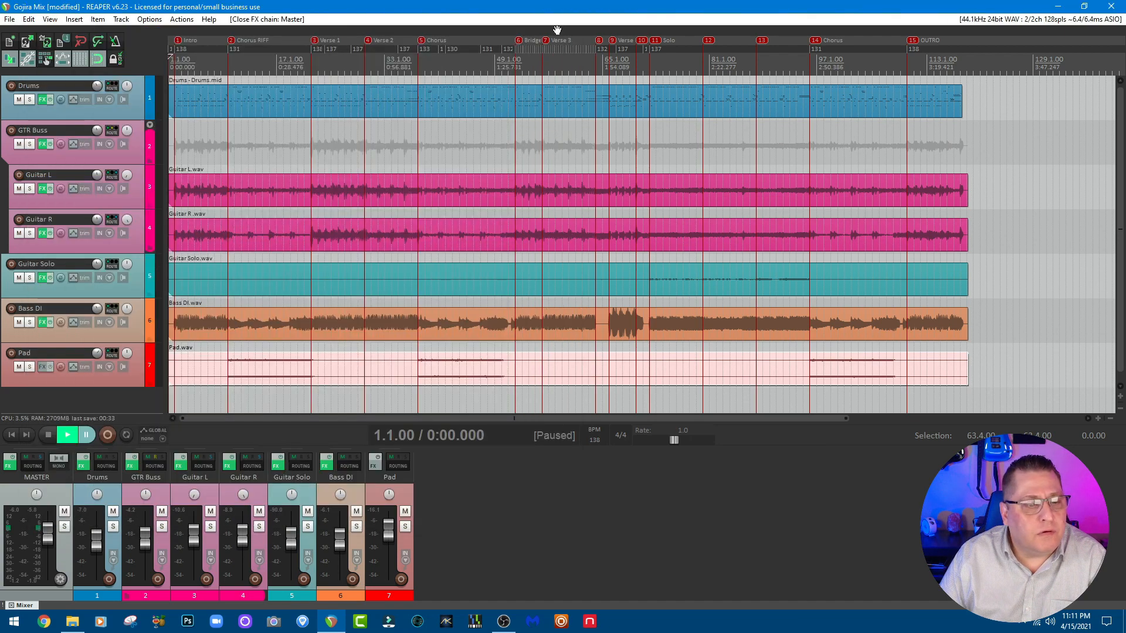
Step: Inspect the Drums track's effects chain, including Superior Drummer 3's internal mixer and the L2 Stereo limiter, and close it
click(83, 466)
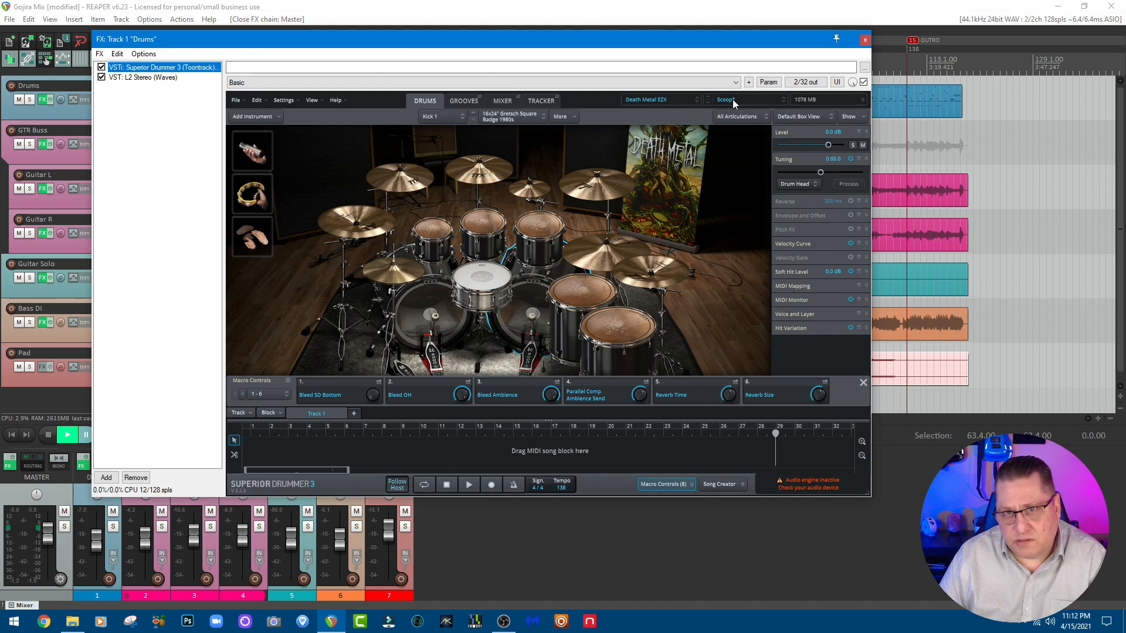
click(499, 104)
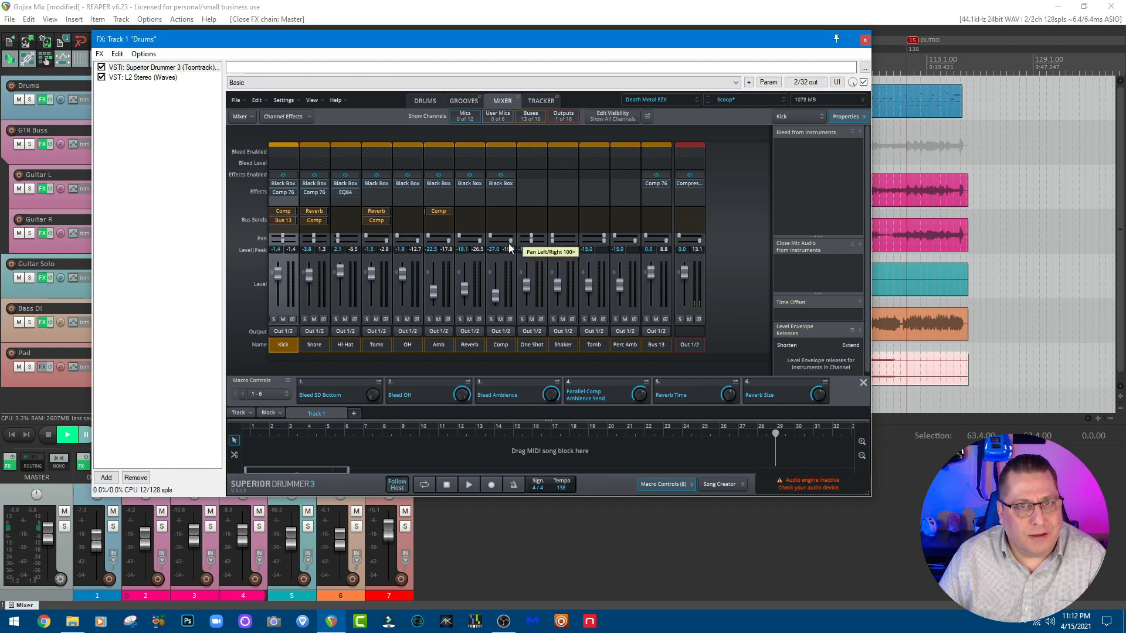
click(151, 78)
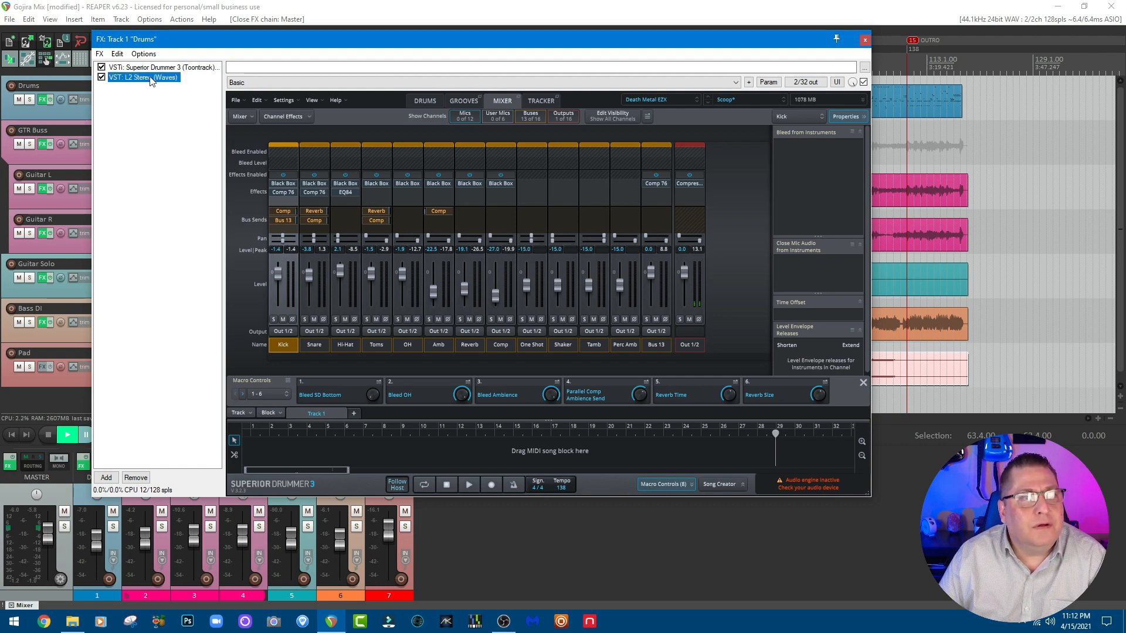
click(151, 67)
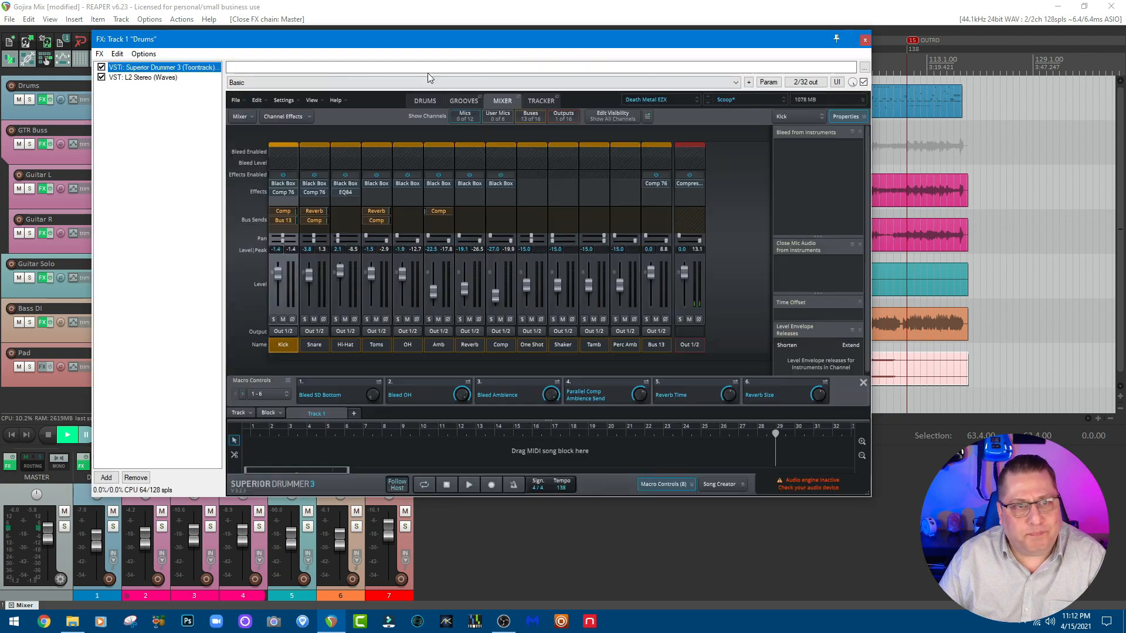
click(865, 41)
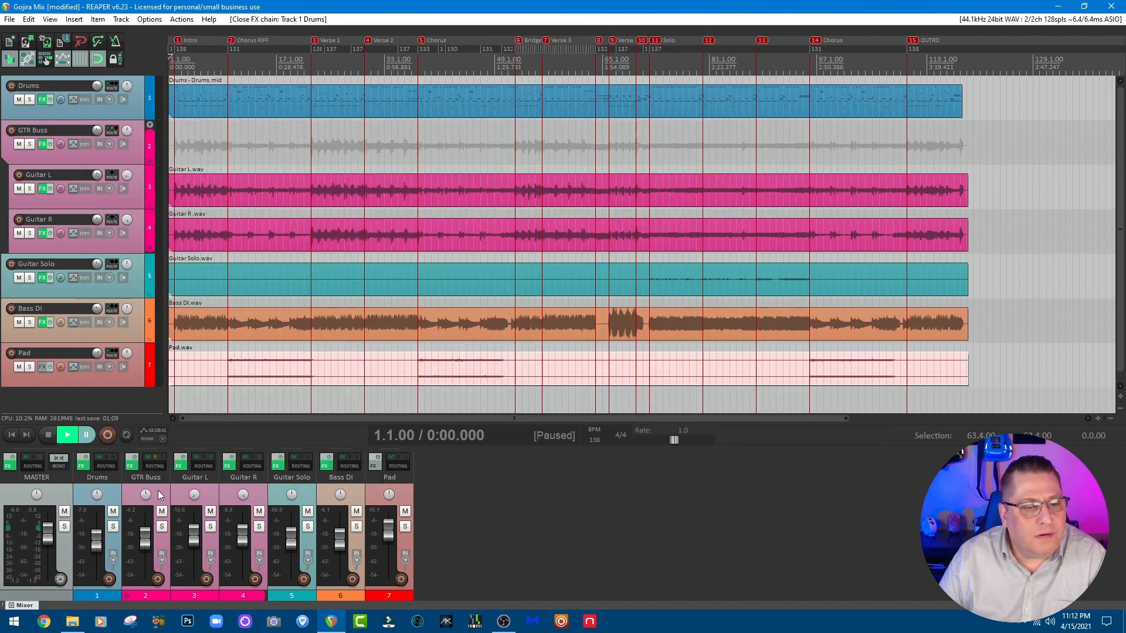
Step: Review the Pro-Q 3, Pro-MB and PuigTec EQP1A Stereo settings on the GTR Buss track and close its effects chain
click(130, 468)
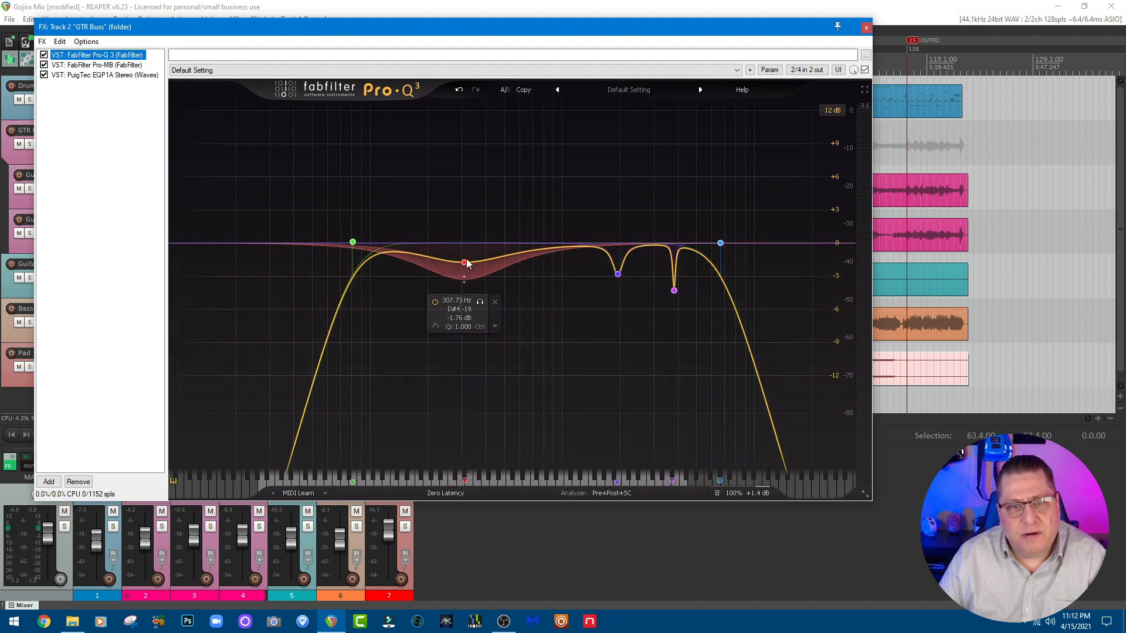
click(119, 64)
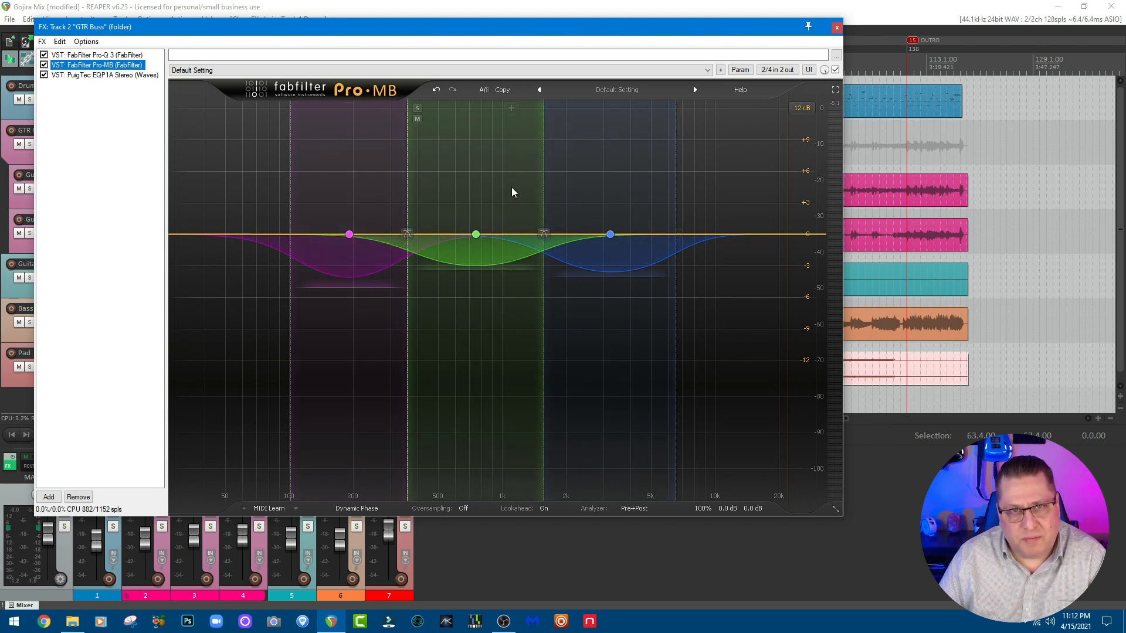
click(100, 75)
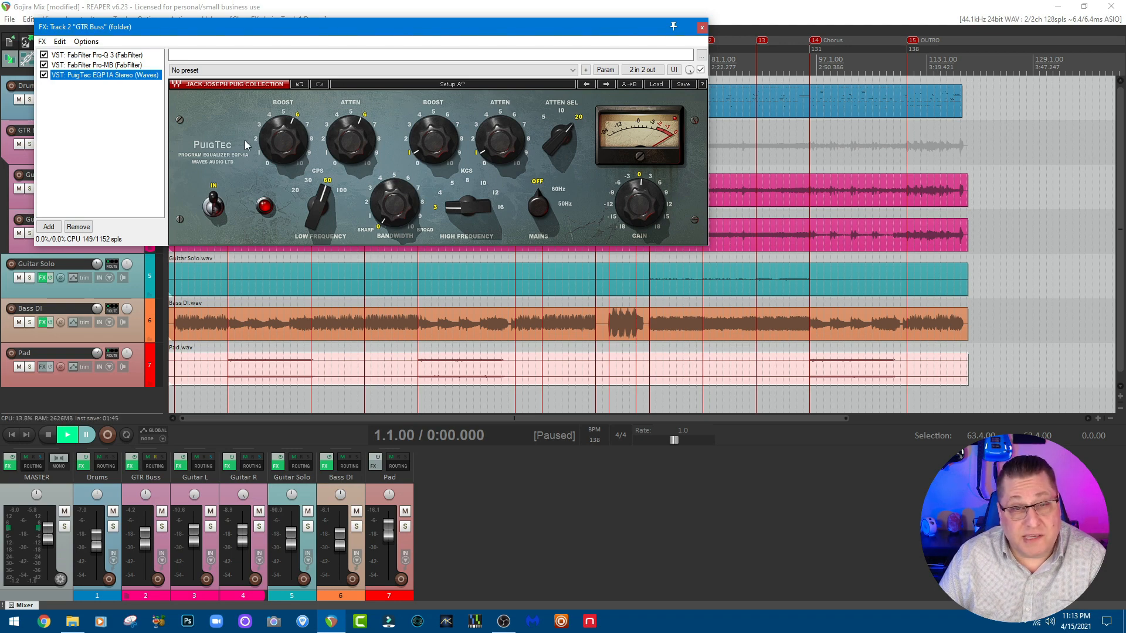
click(99, 57)
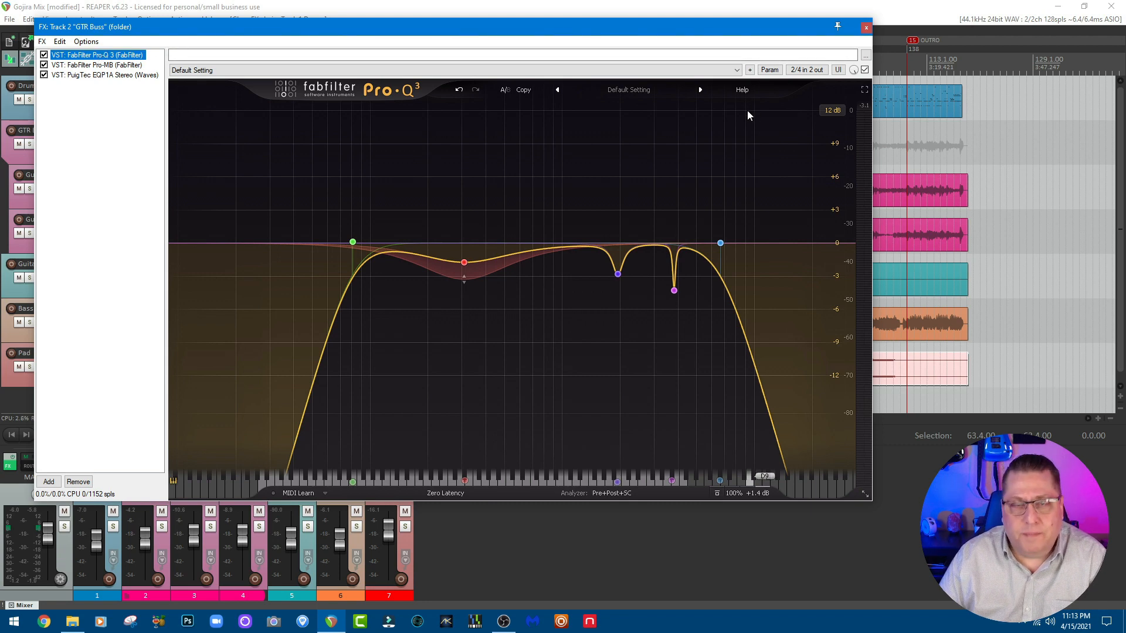
click(866, 27)
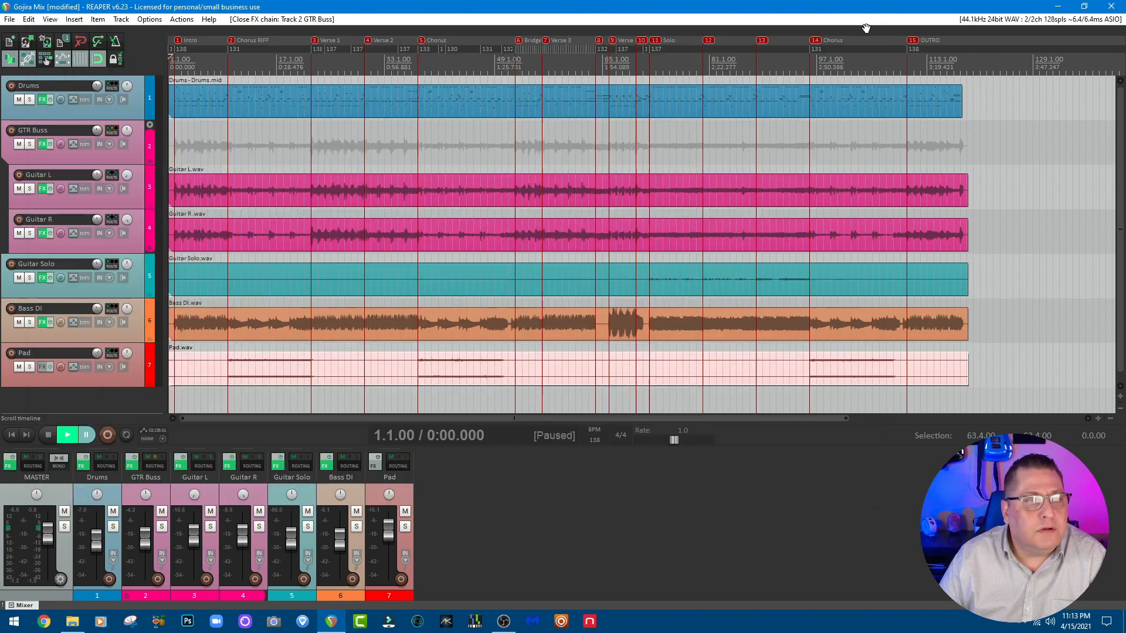
Step: Open BIAS FX 2 on the Guitar L track and examine its gate, Merrow drive, splitter and the Merrow 5153 and Merrow Fire amps
click(179, 466)
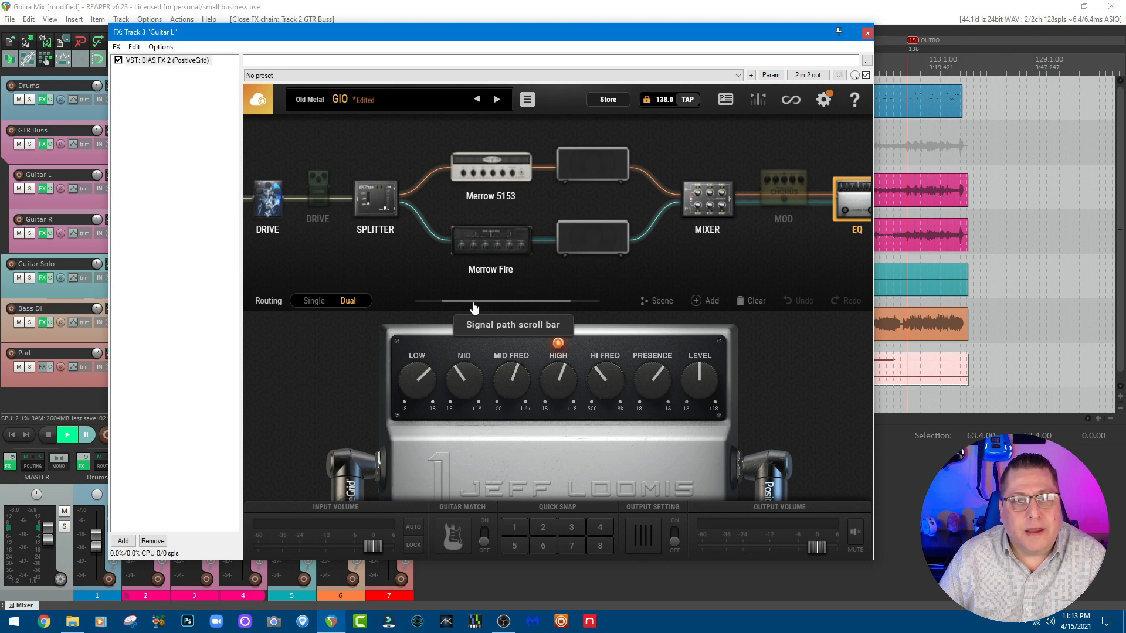
drag(474, 306, 465, 306)
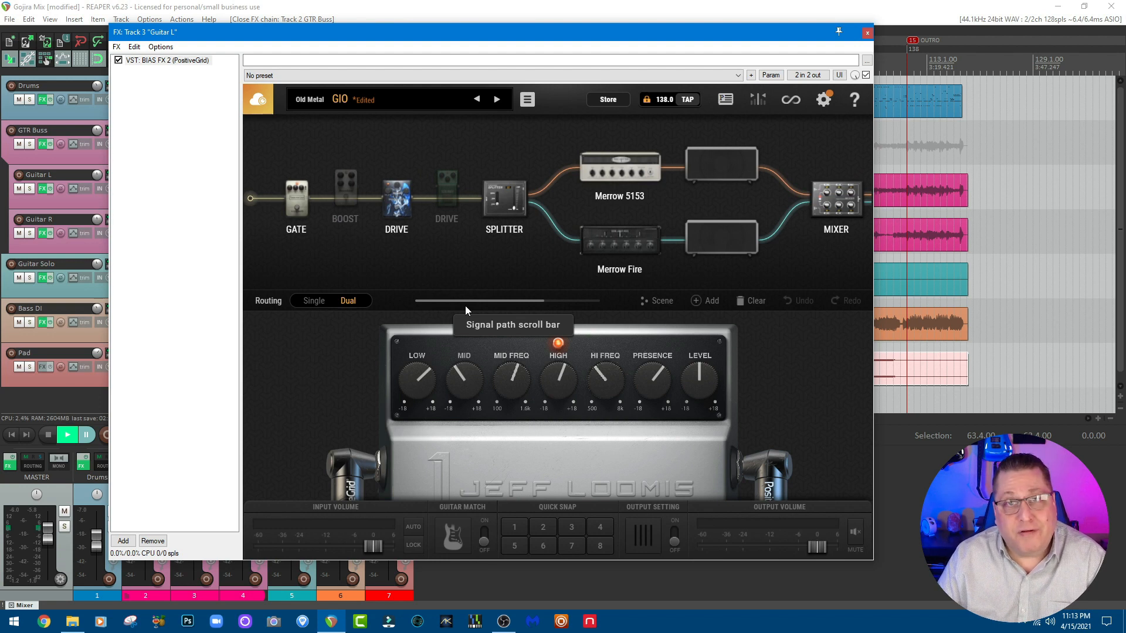
click(303, 201)
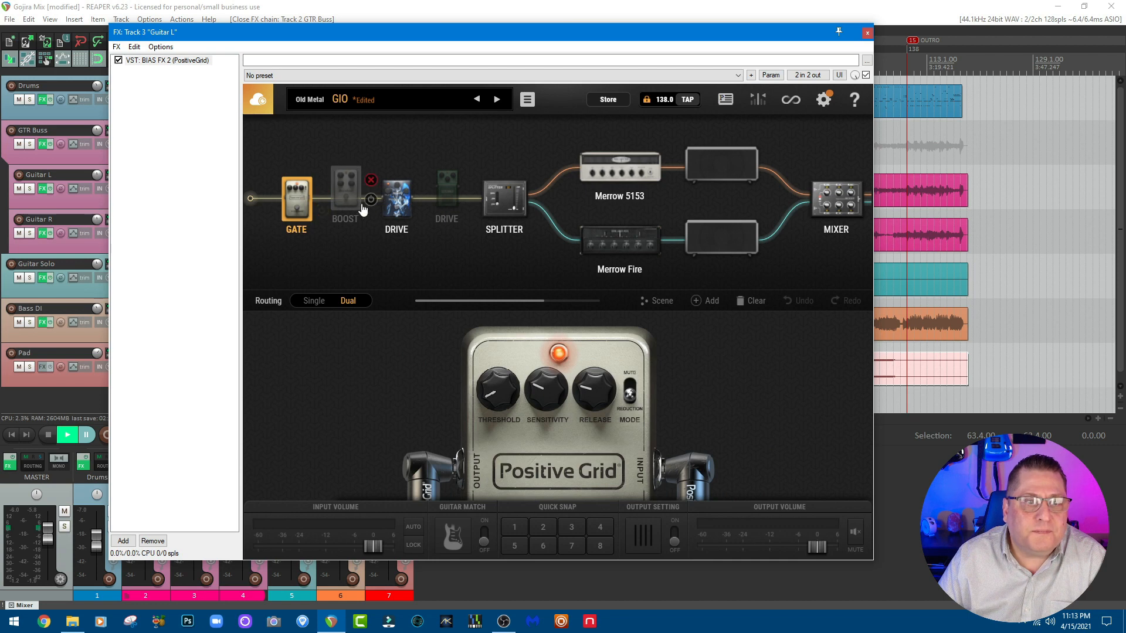
click(404, 213)
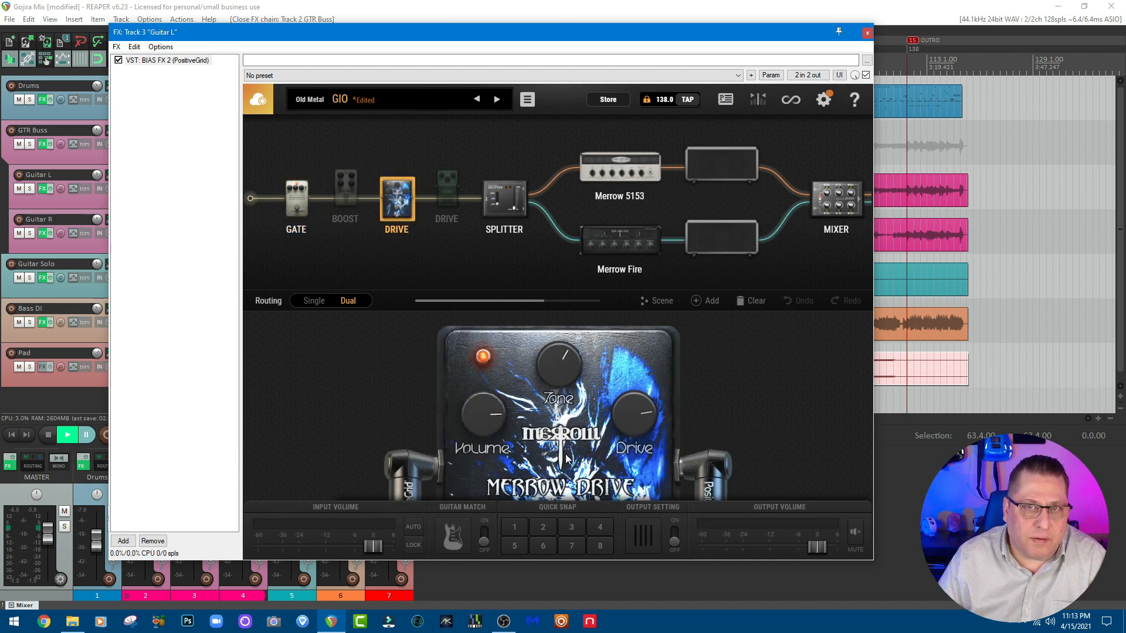
click(503, 215)
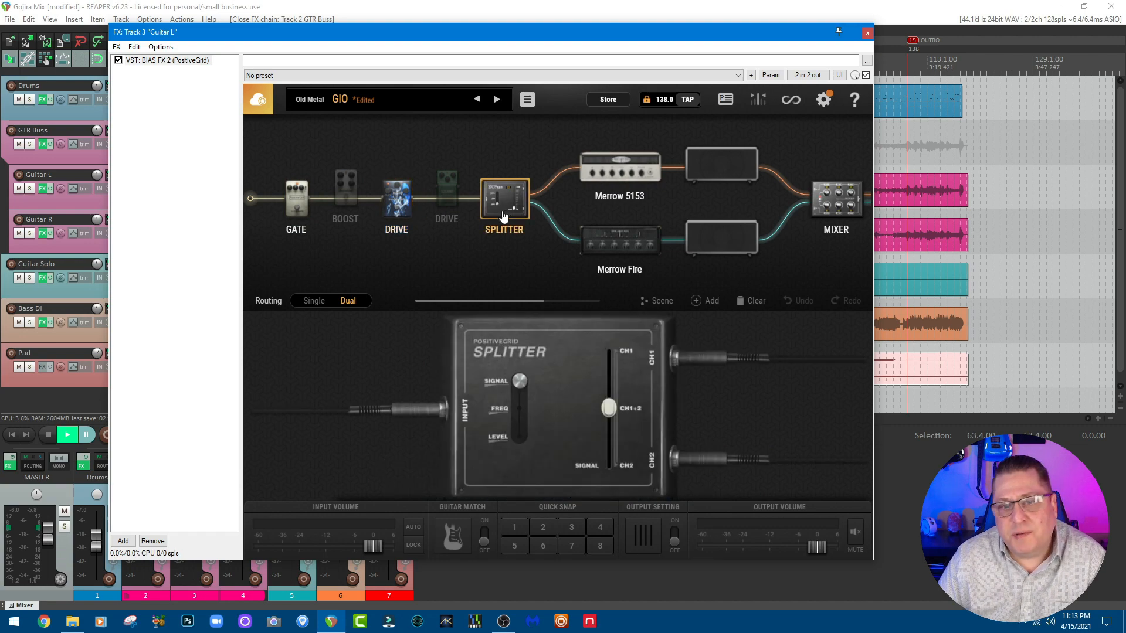
click(593, 169)
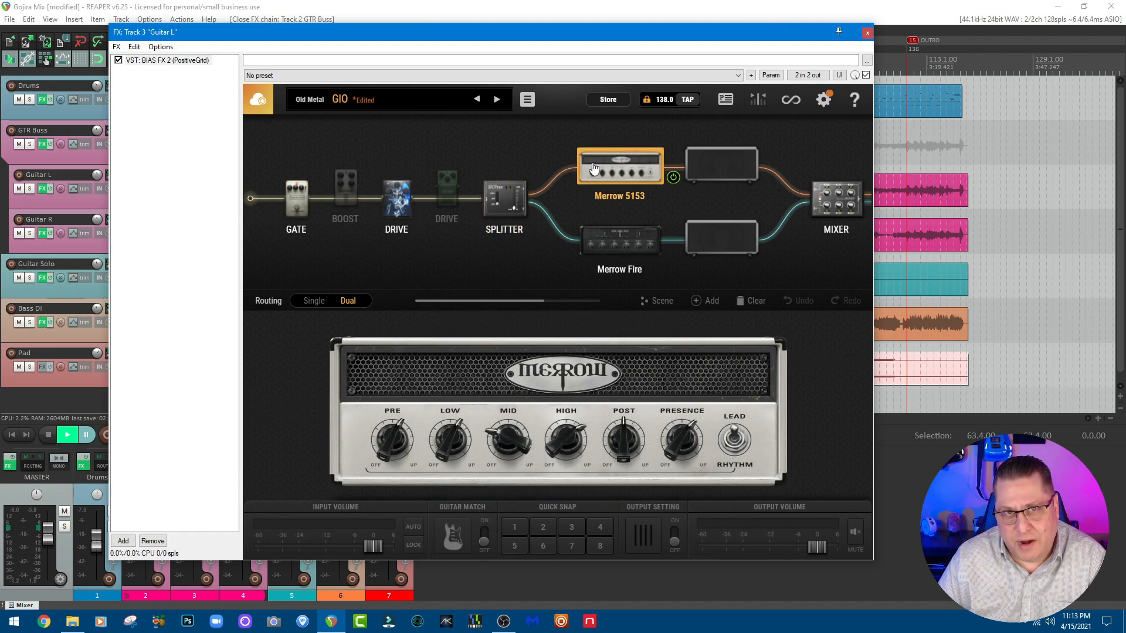
click(592, 237)
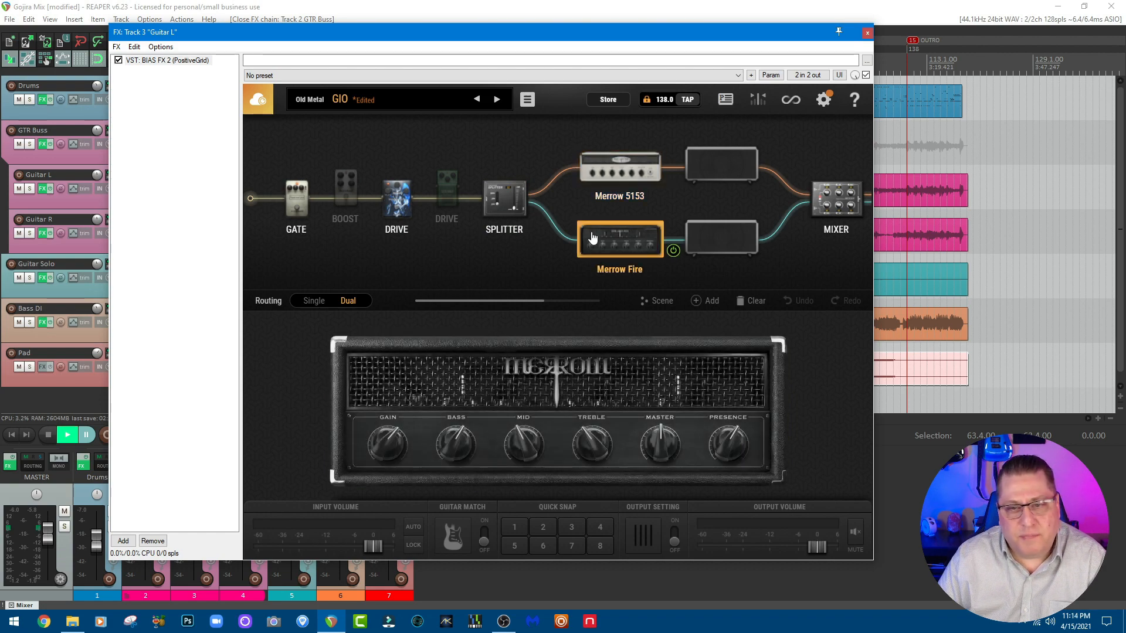
Step: Examine both cabinets, the mixer and the EQ pedal in Guitar L's signal path, and close its effects window
click(708, 175)
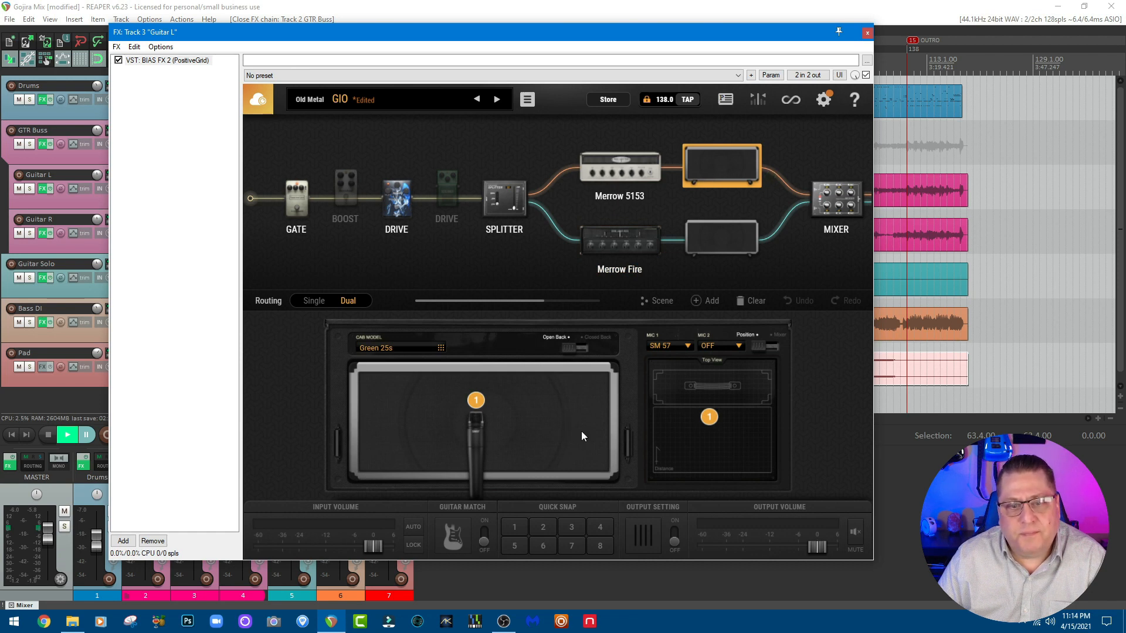
click(706, 237)
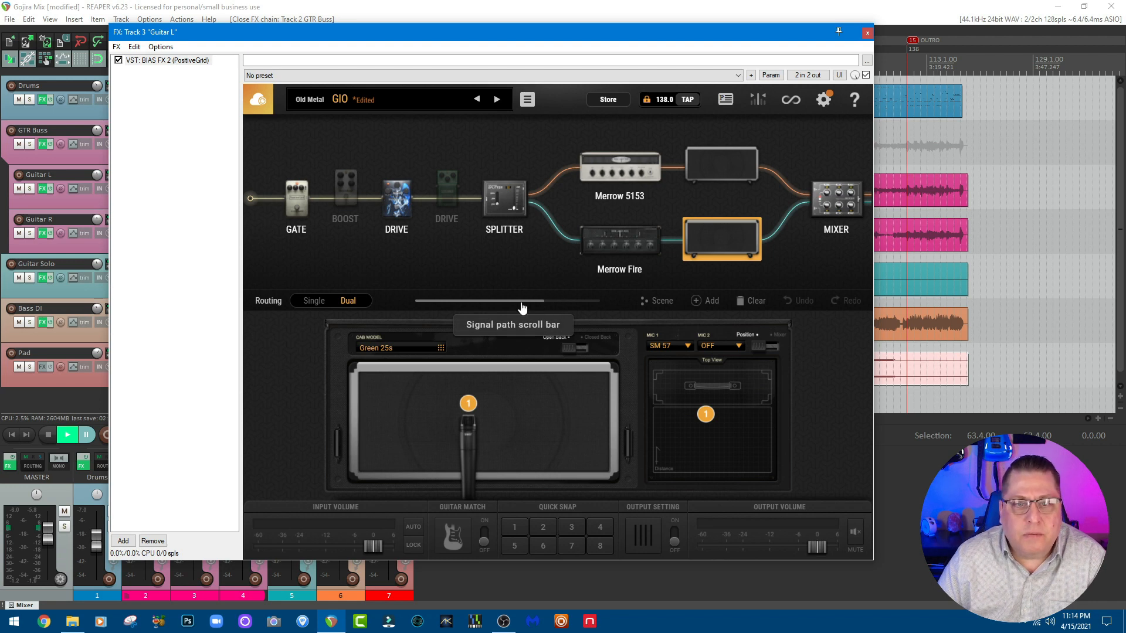
drag(521, 301, 569, 301)
click(616, 216)
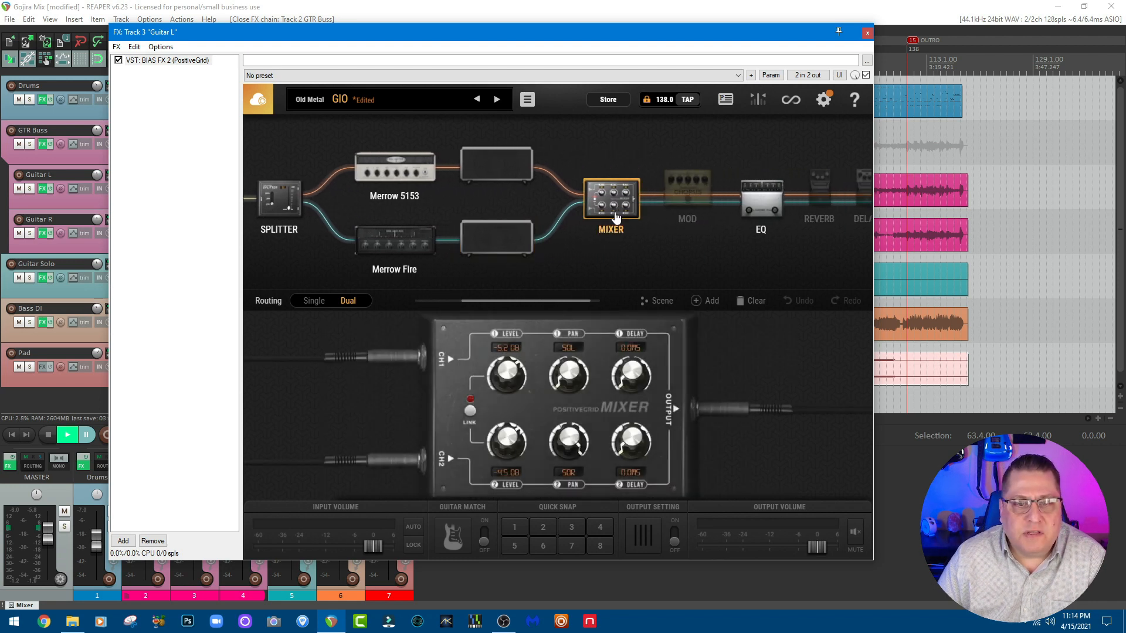
click(753, 210)
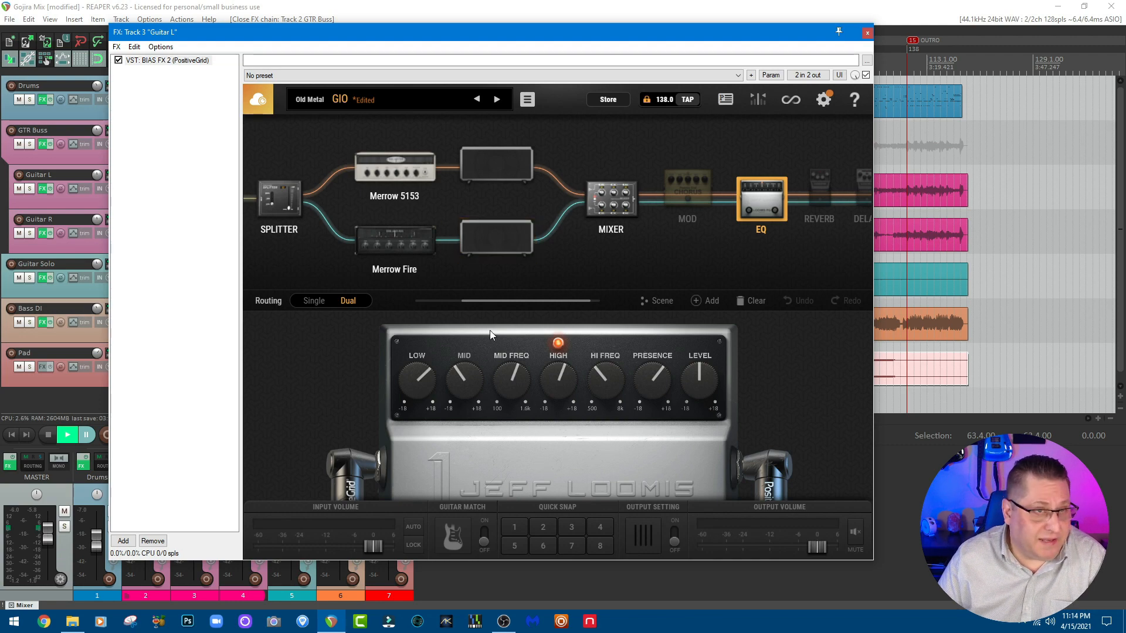
click(867, 32)
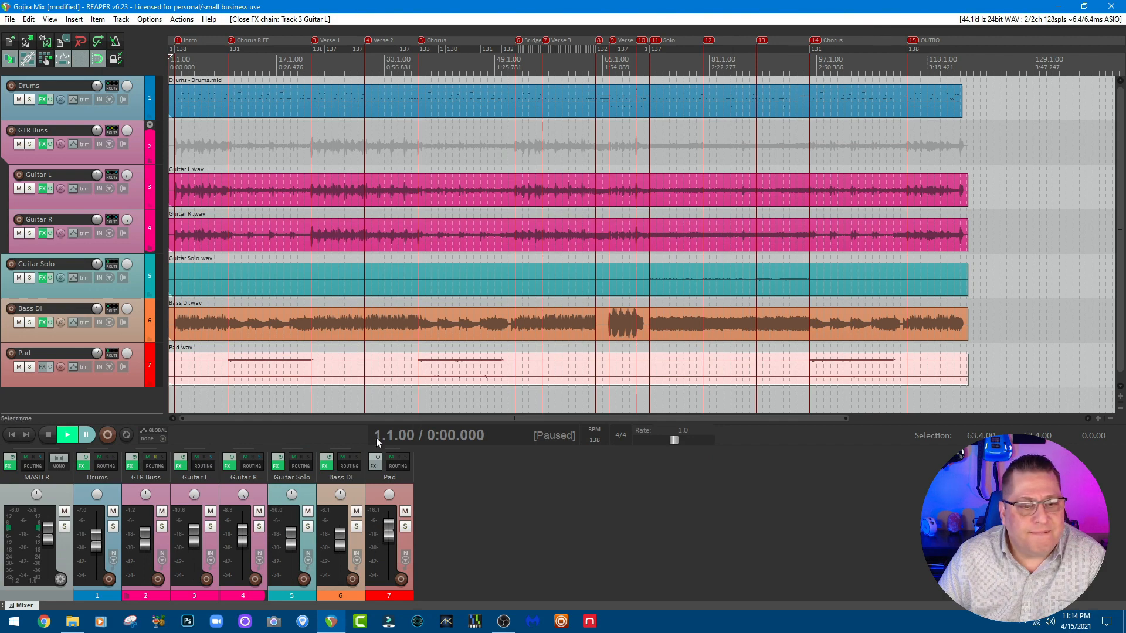
Step: Open Archetype Gojira on the Guitar Solo track and examine its pedals, amp, graphic EQ, cabinet microphones, and delay and reverb section
click(280, 467)
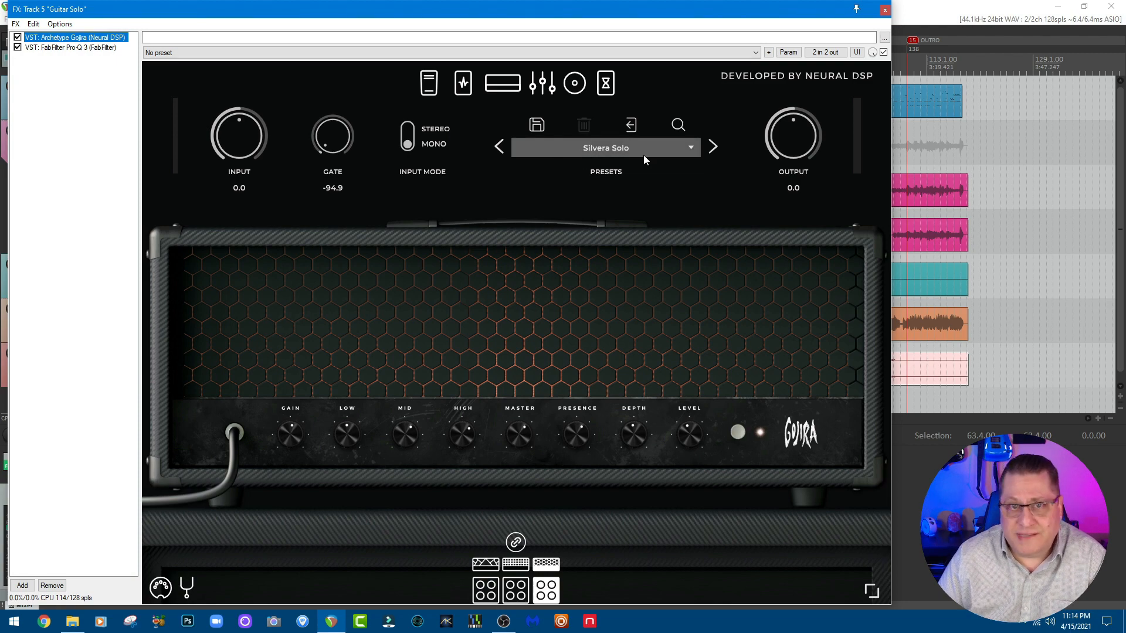
click(428, 85)
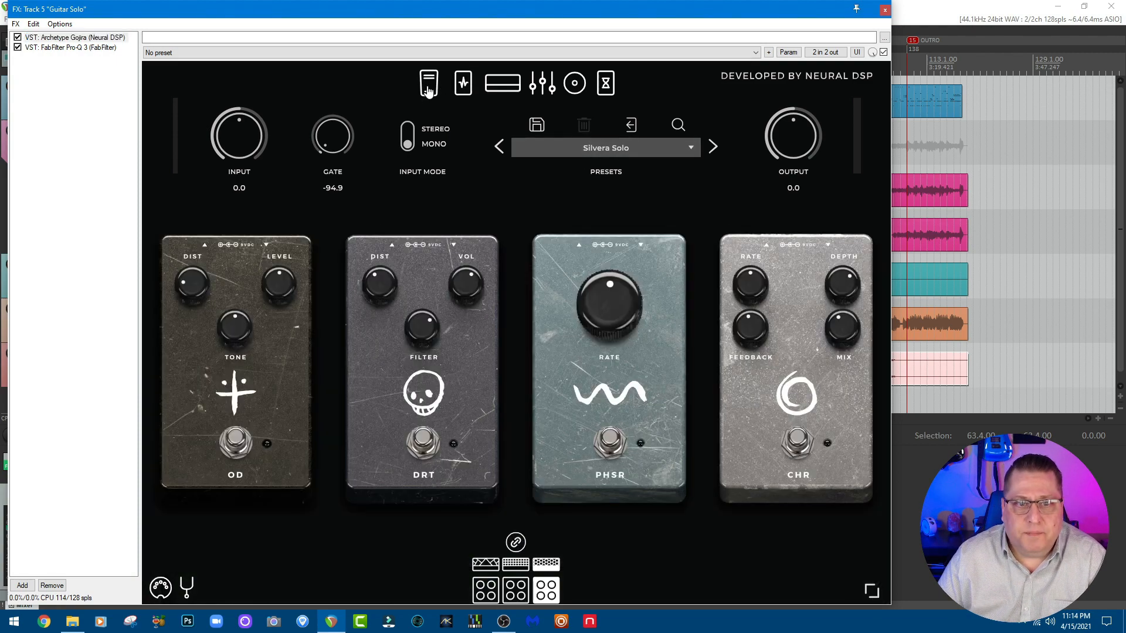
click(463, 86)
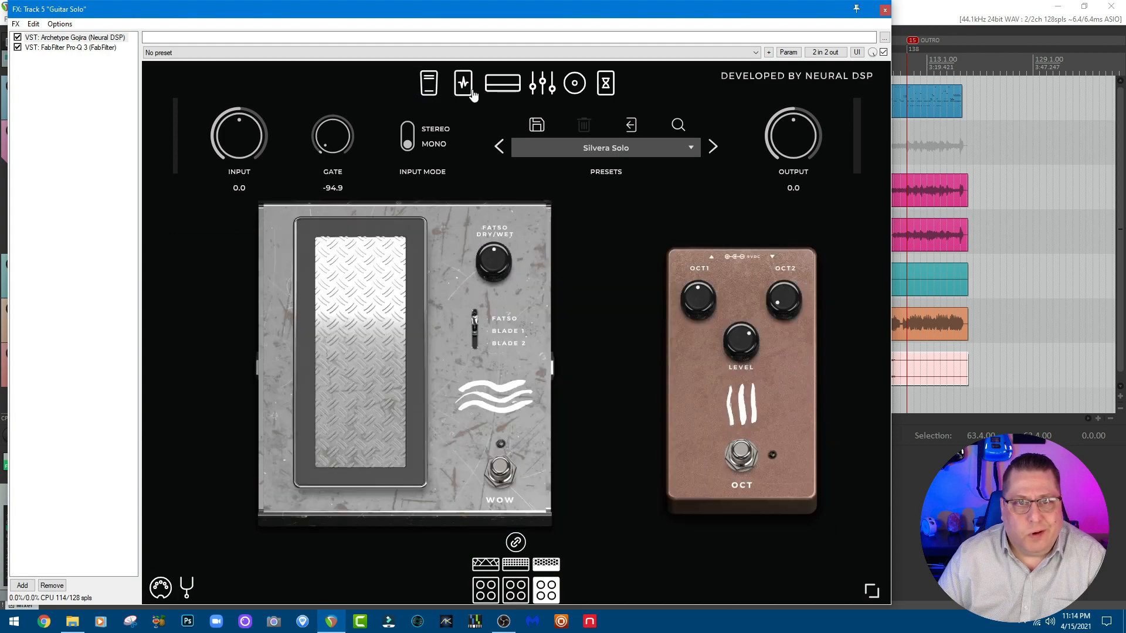
click(505, 94)
click(543, 84)
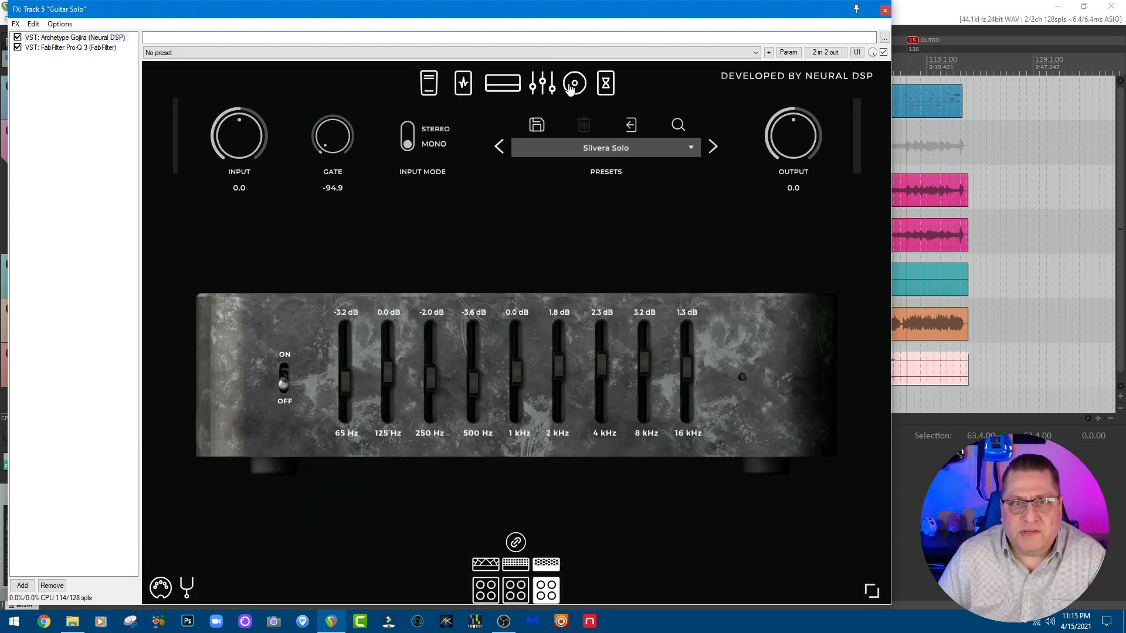
click(574, 85)
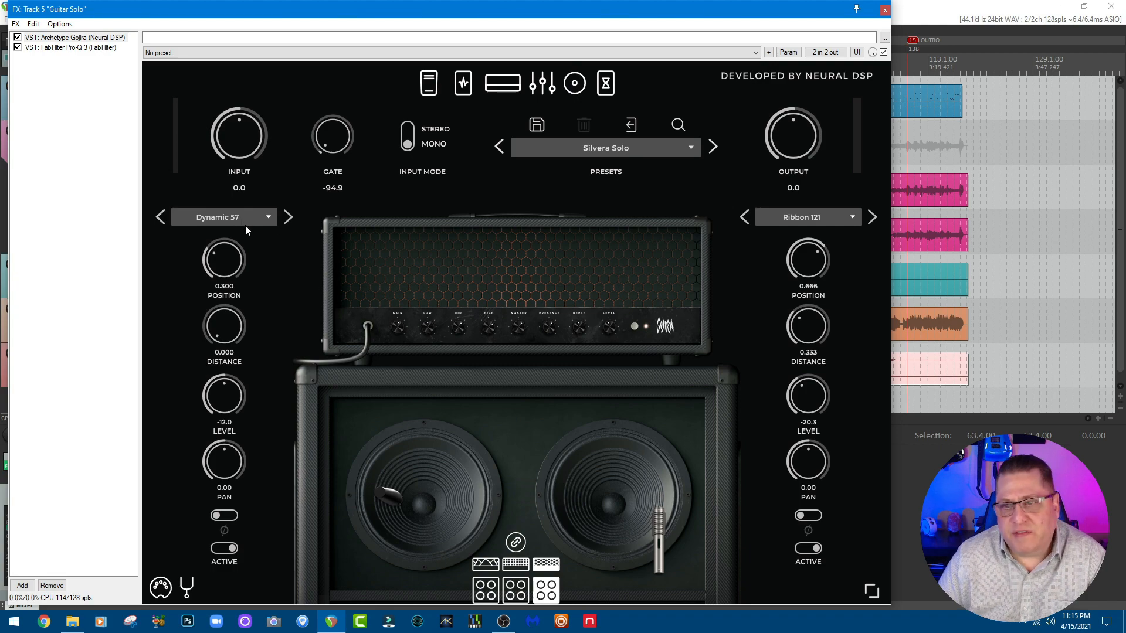
click(610, 87)
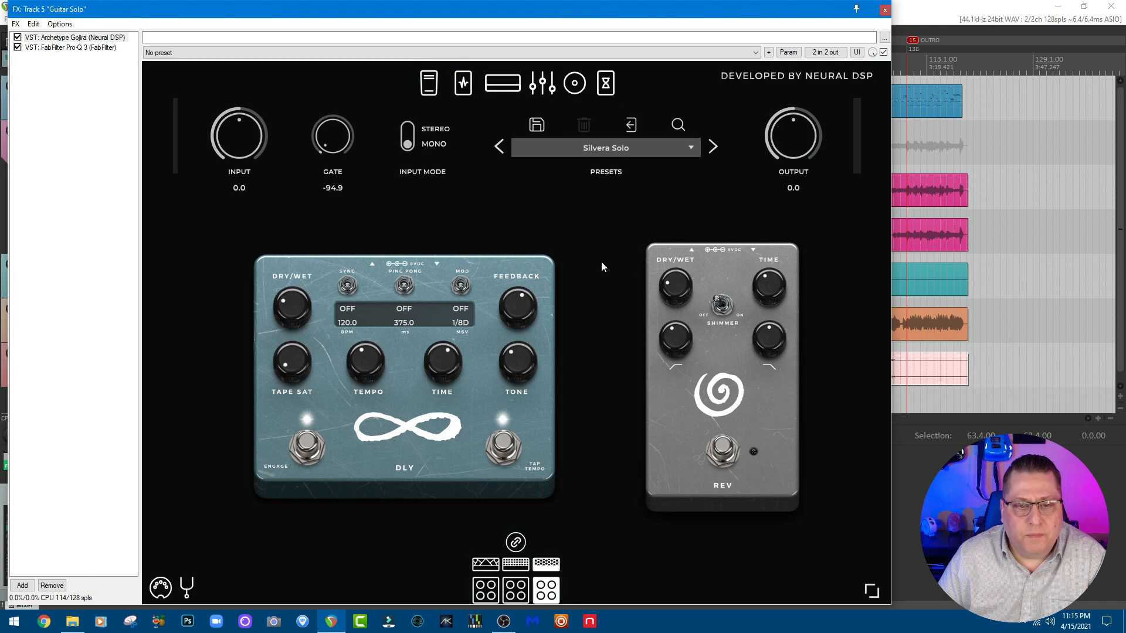
click(502, 82)
Step: Review the Guitar Solo track's Pro-Q 3 curve, return to Archetype Gojira, and close the effects chain
click(94, 48)
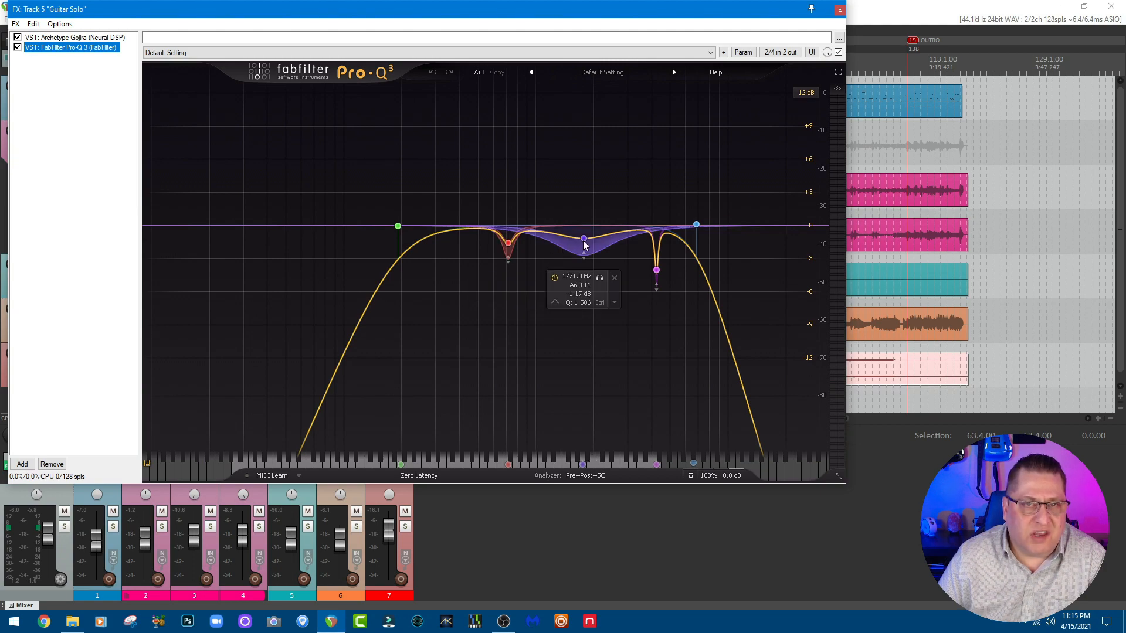
click(81, 38)
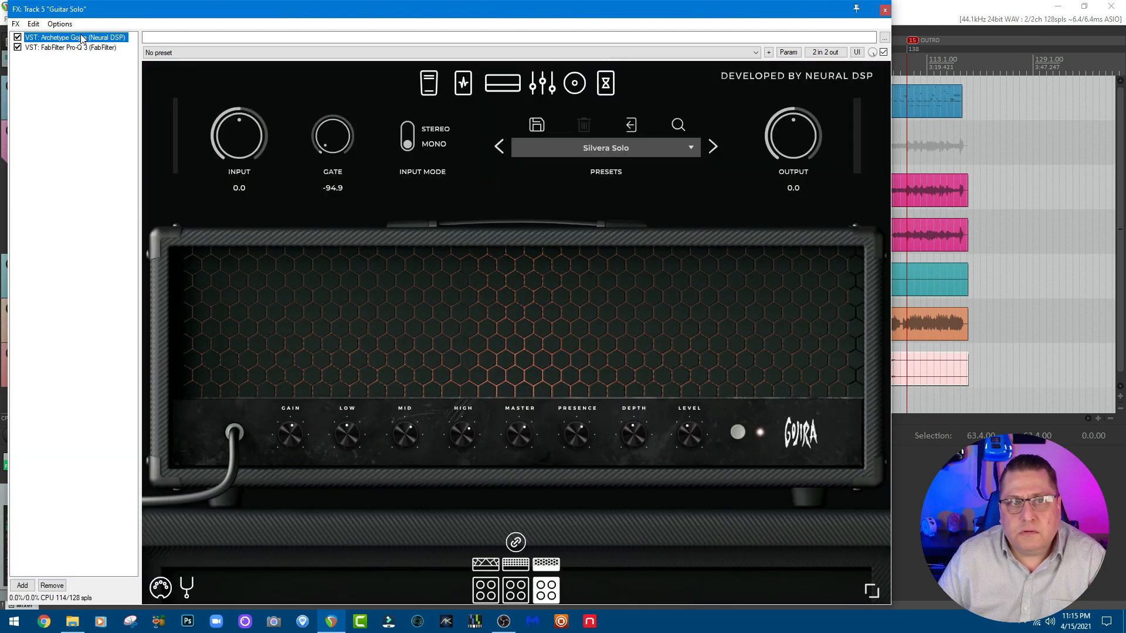
click(885, 10)
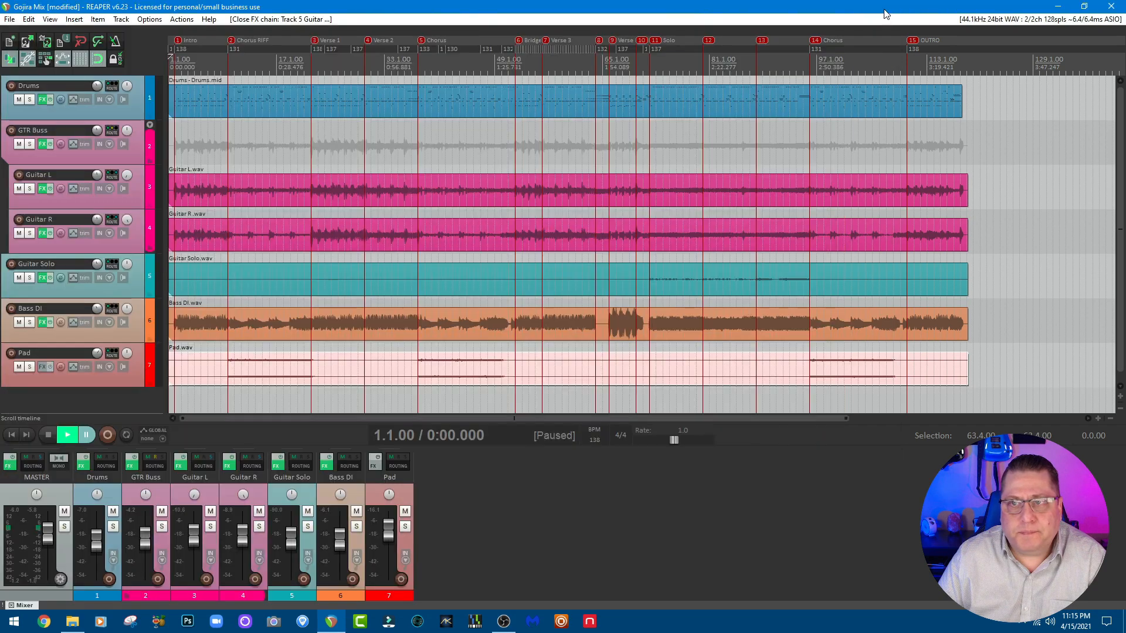
Step: Inspect the Bass DI track's Parallax crossover and cabinet pages, its Pro-Q 3 and Pro-MB settings, and close the effects chain
click(327, 466)
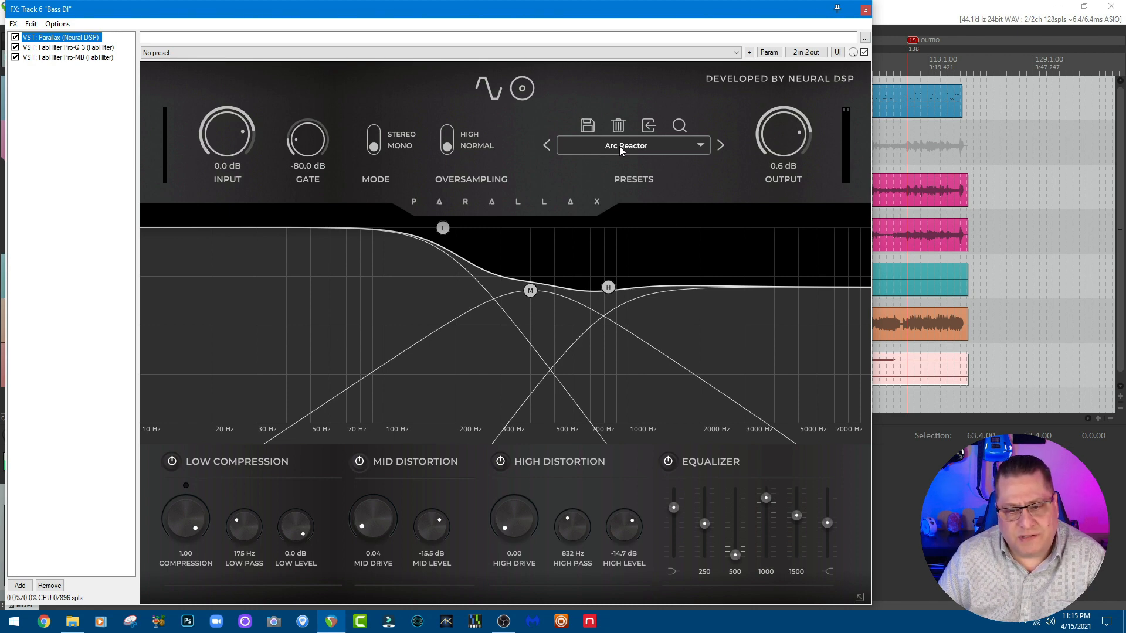
click(522, 88)
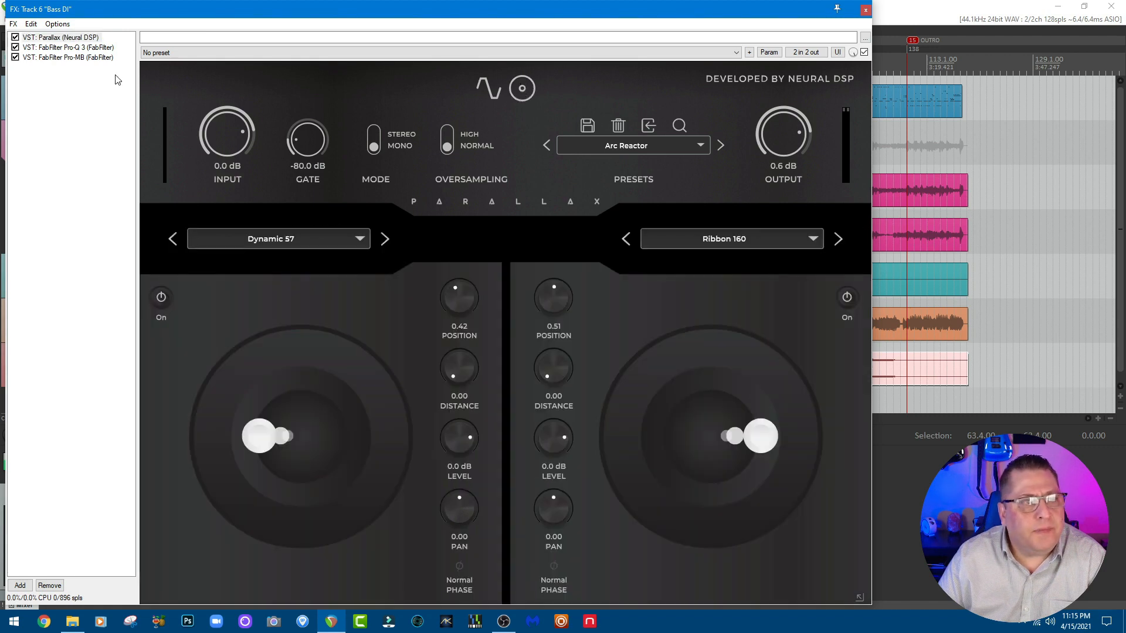
click(96, 46)
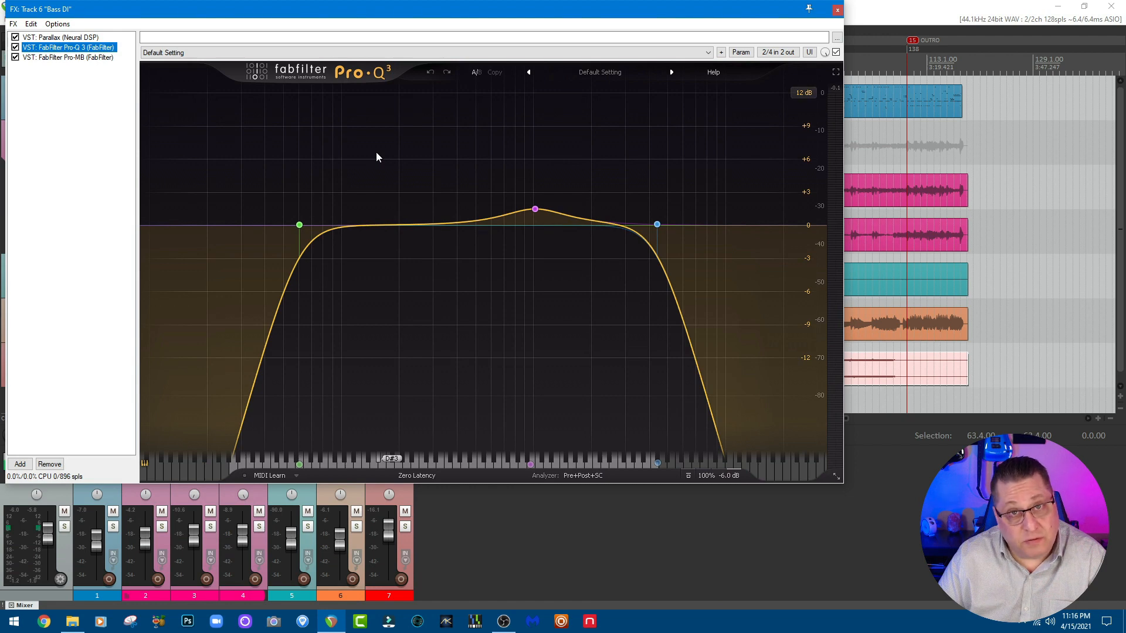
mouse_move(533, 211)
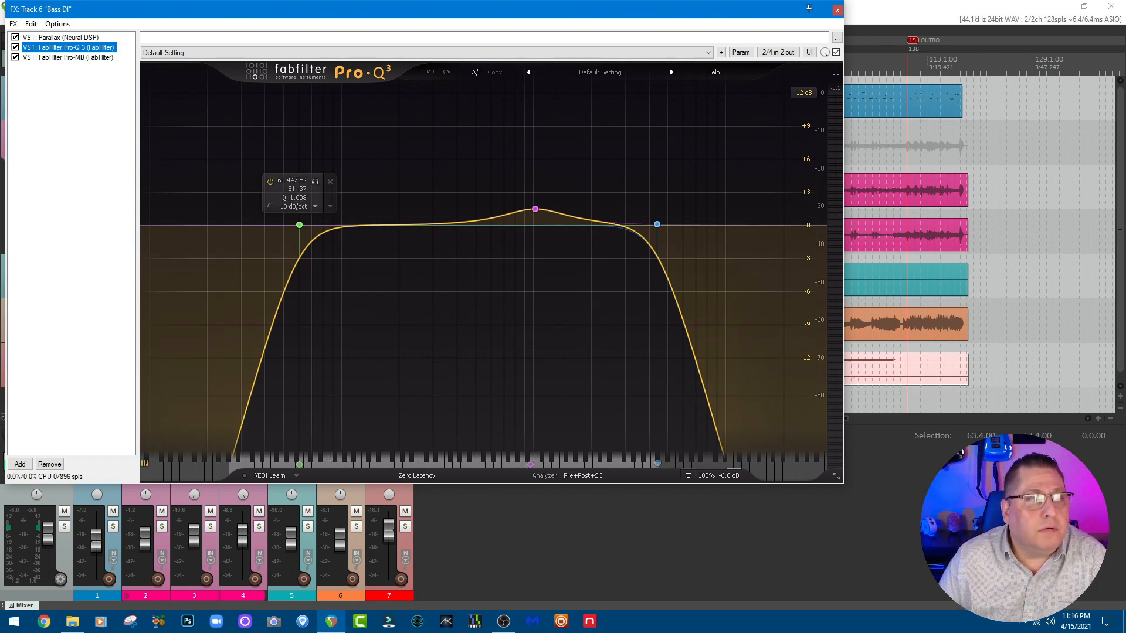
click(79, 57)
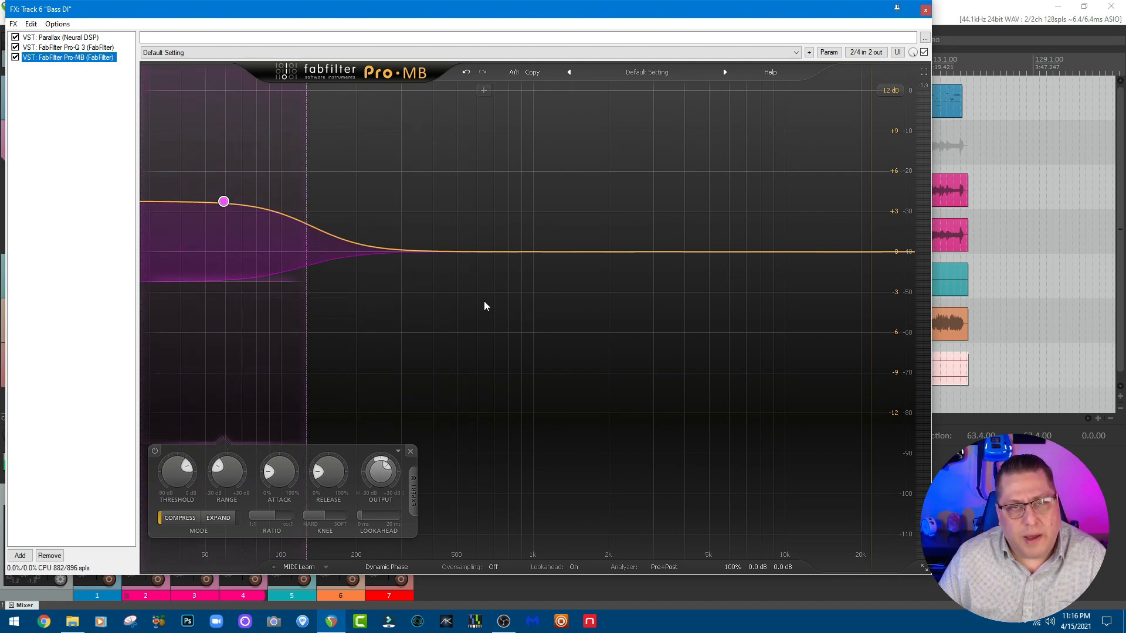
click(59, 38)
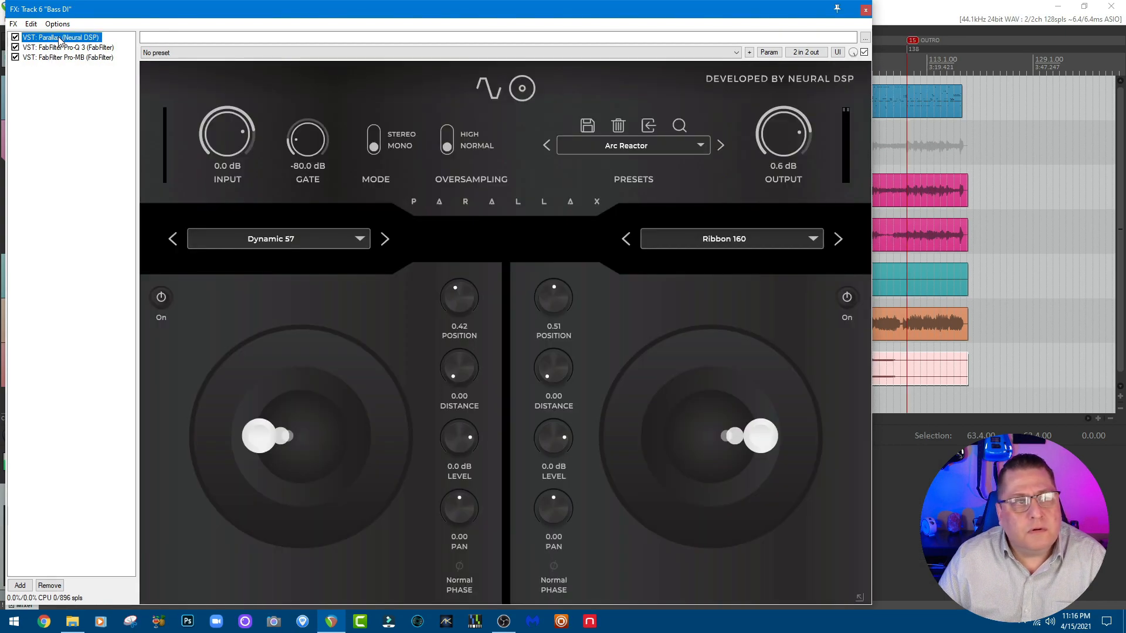
click(865, 10)
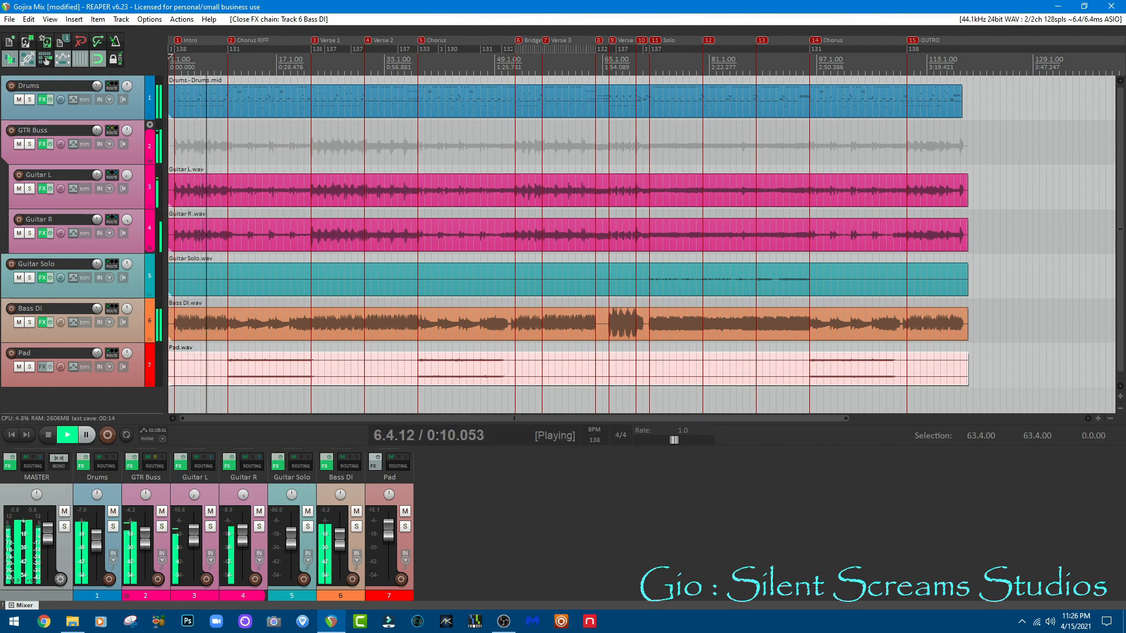
Step: During playback, examine the master chain from bx_console SSL 9000 J through the bus compressor, Maag EQ4, Ozone 9 Imager and both Pro-L 2 limiters, and close it
click(11, 468)
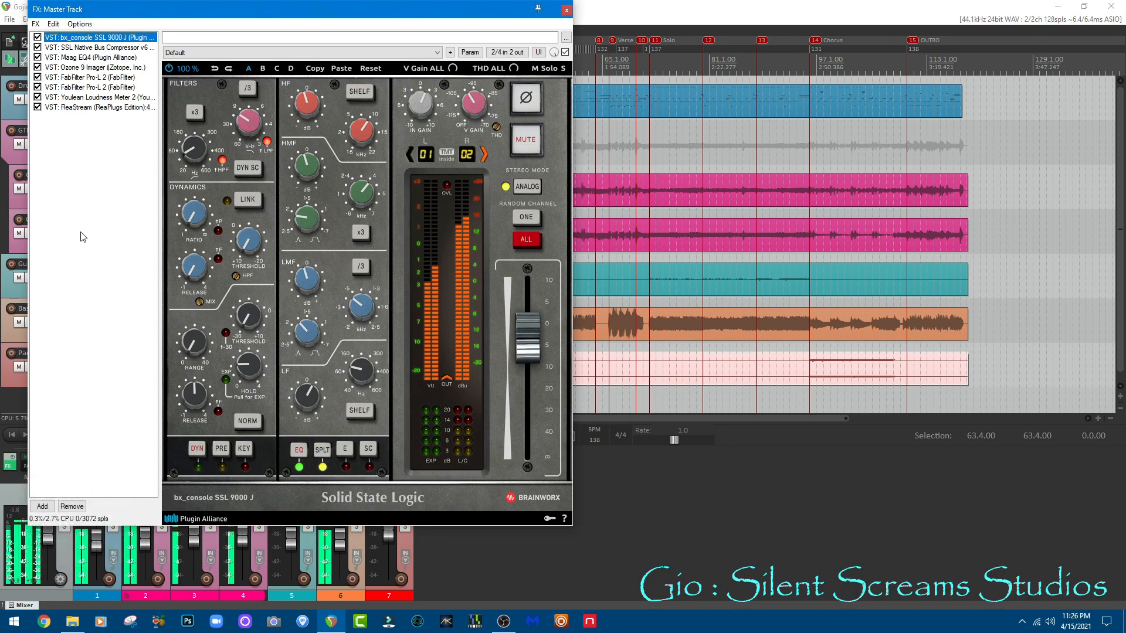
click(90, 49)
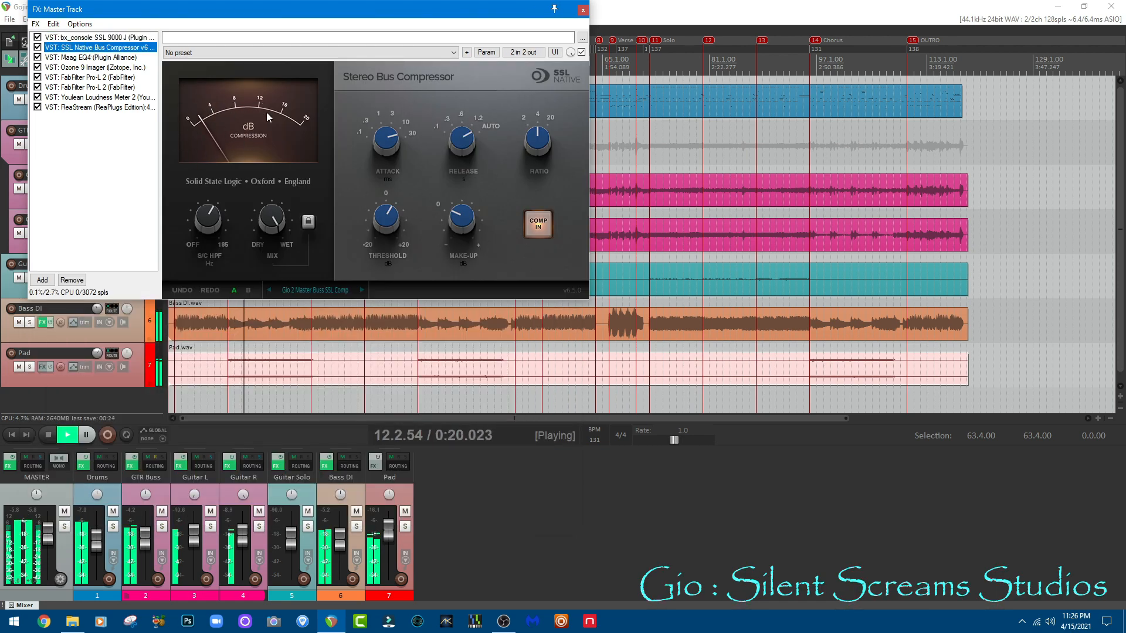
click(76, 59)
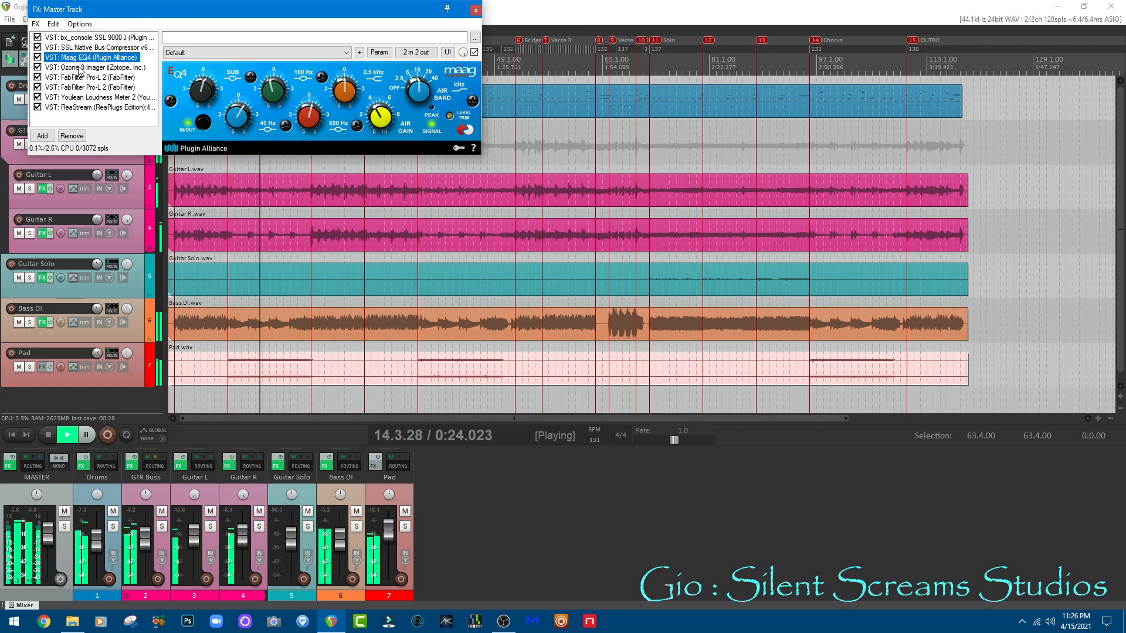
click(80, 68)
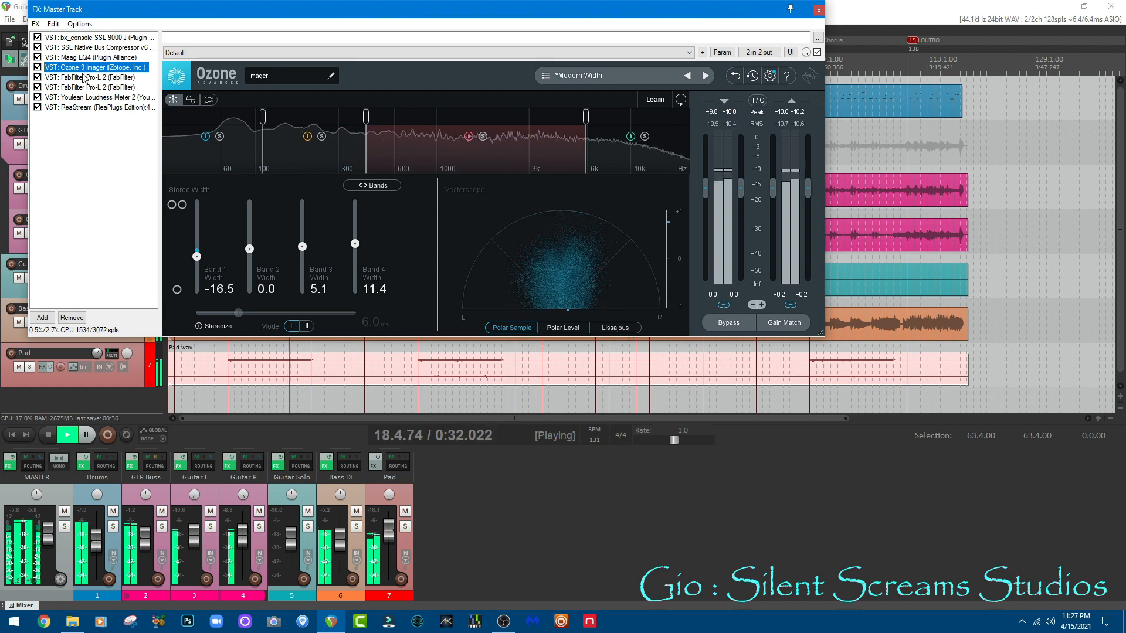
click(83, 77)
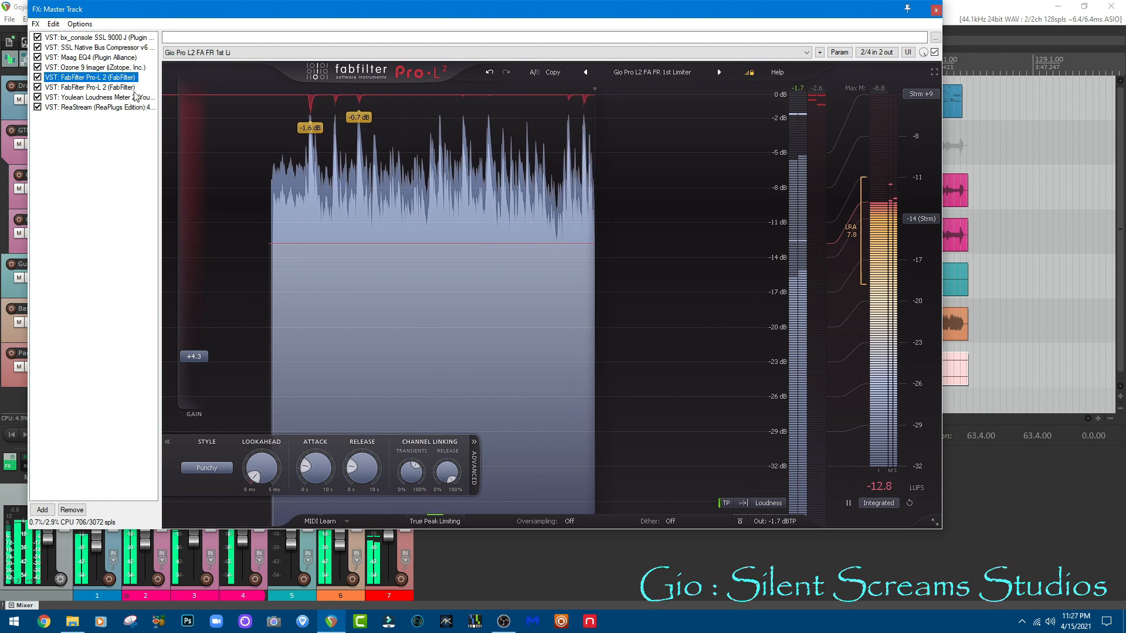
click(123, 87)
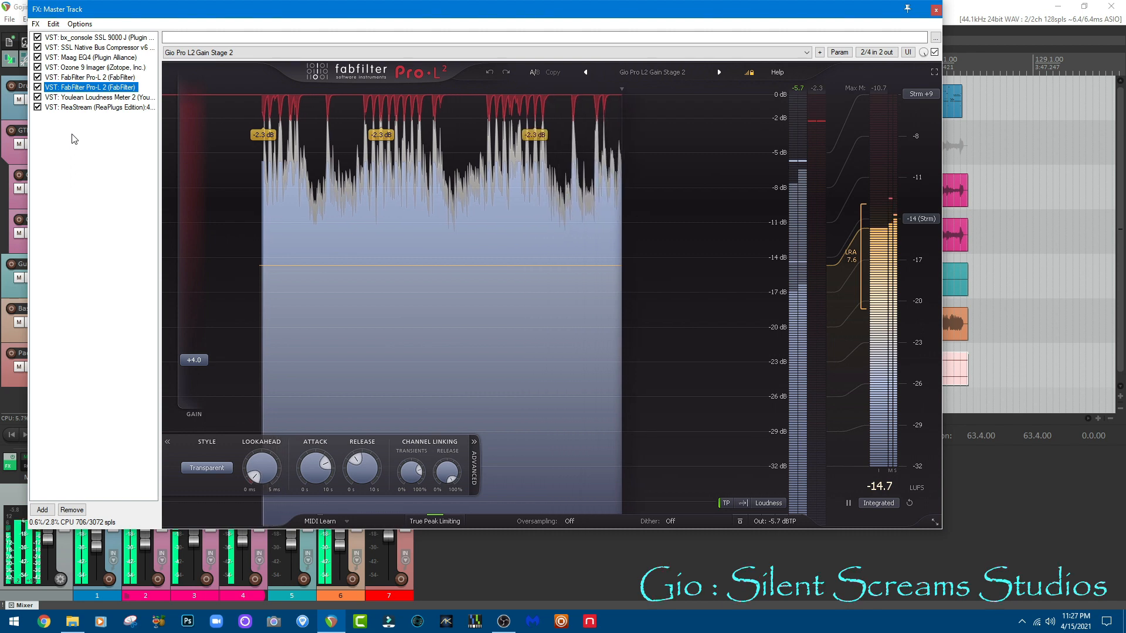
click(86, 37)
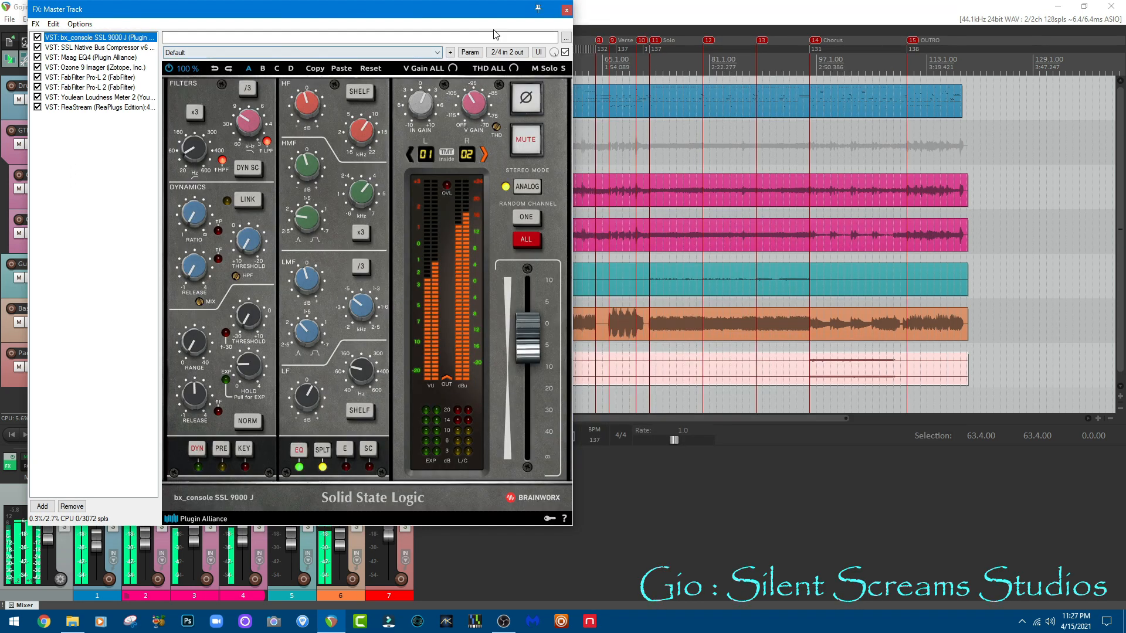
click(567, 11)
Step: During playback, review Superior Drummer 3's drum kit and mixer views and the L2 limiter on the Drums track, and close its chain
click(84, 465)
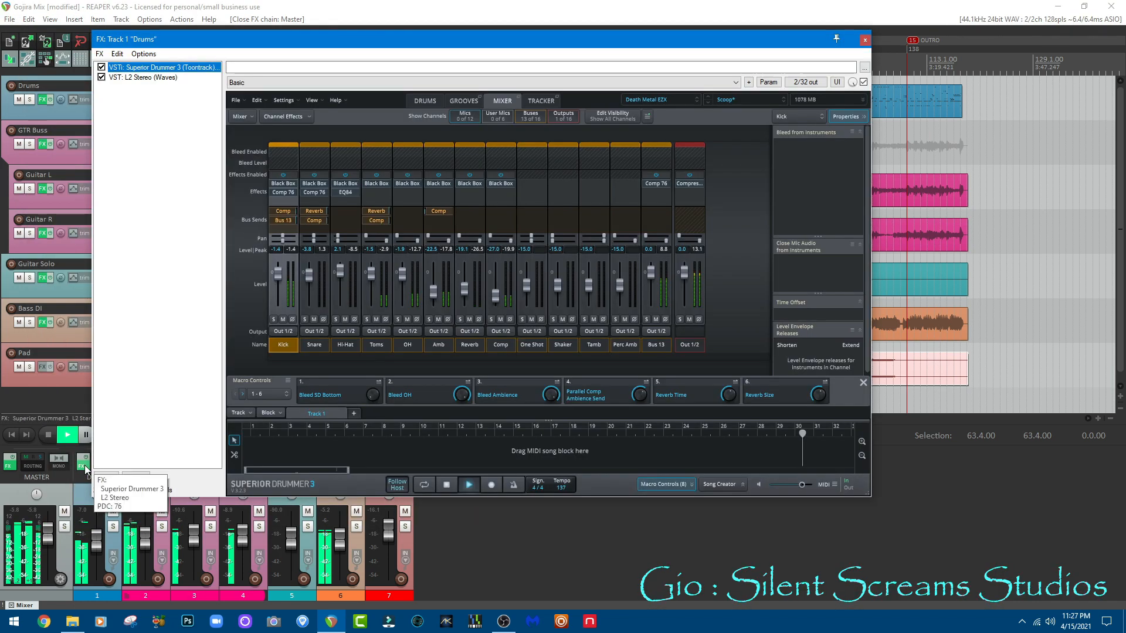
click(432, 101)
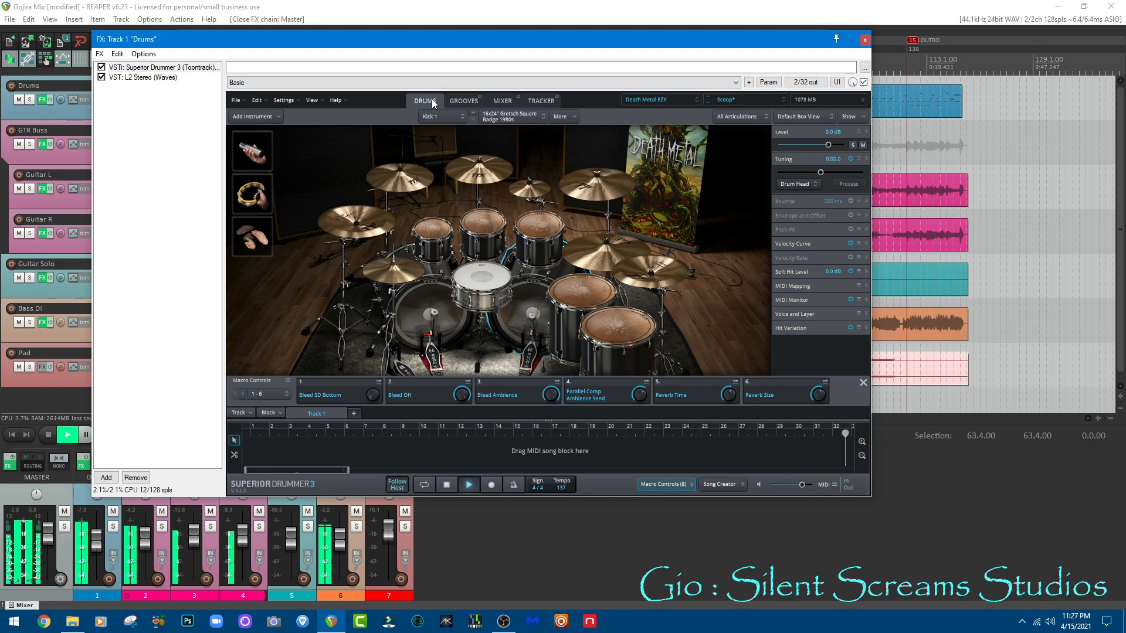
click(499, 101)
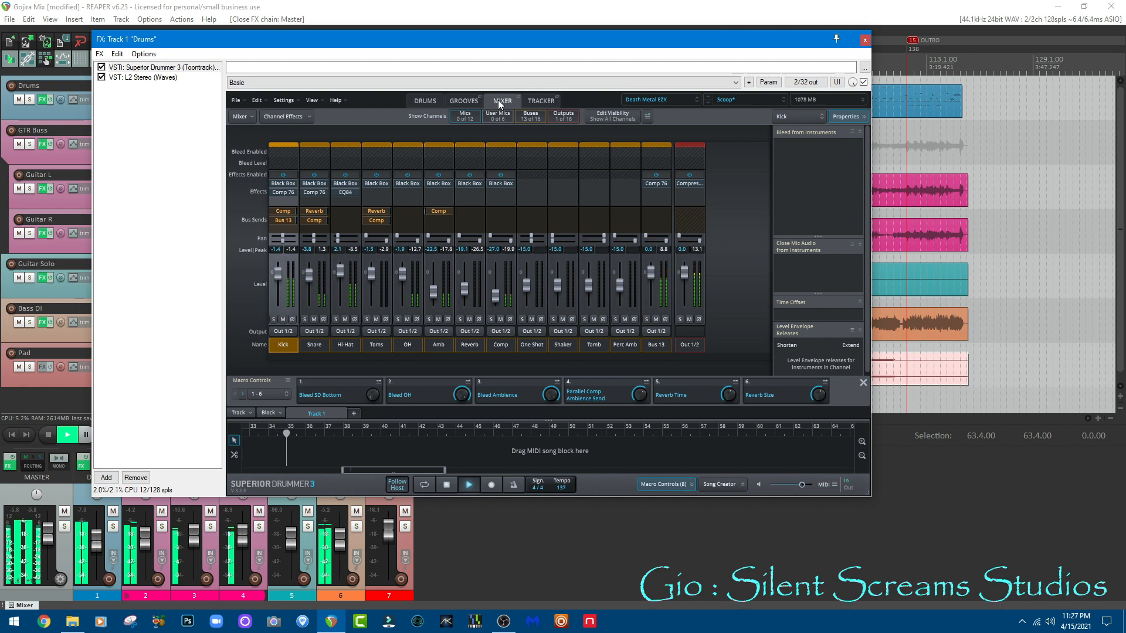
click(148, 78)
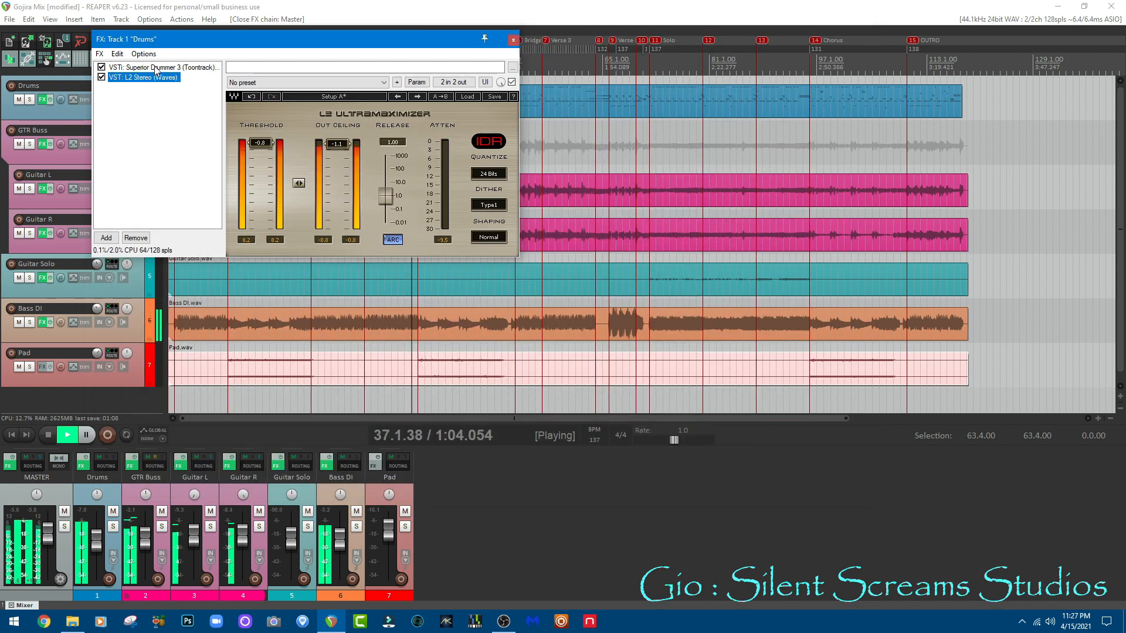
click(156, 68)
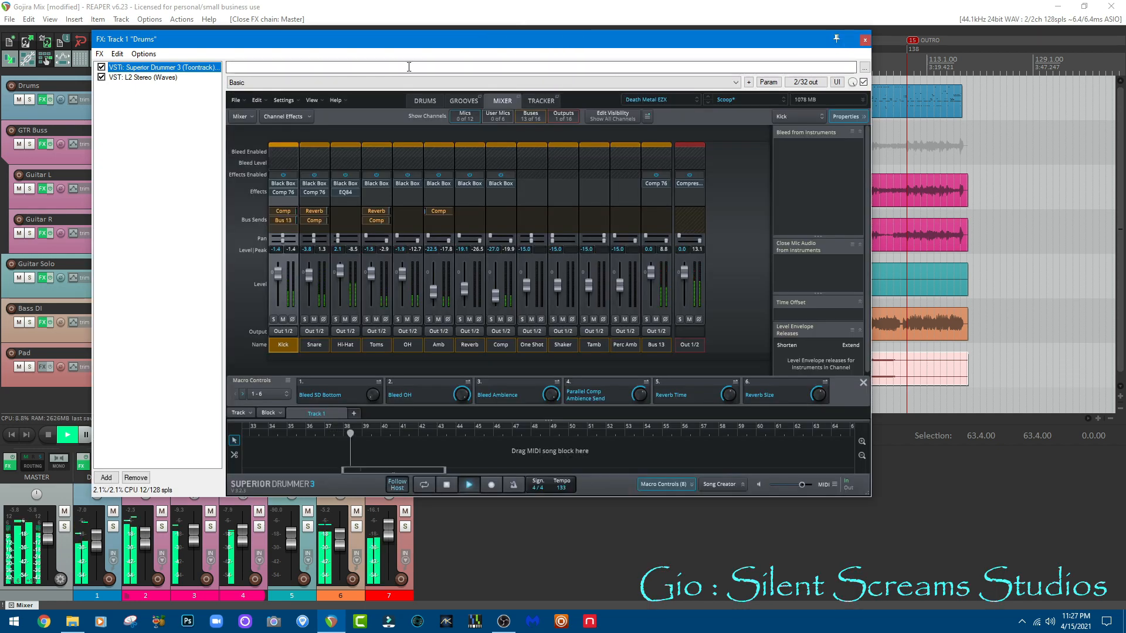
click(425, 102)
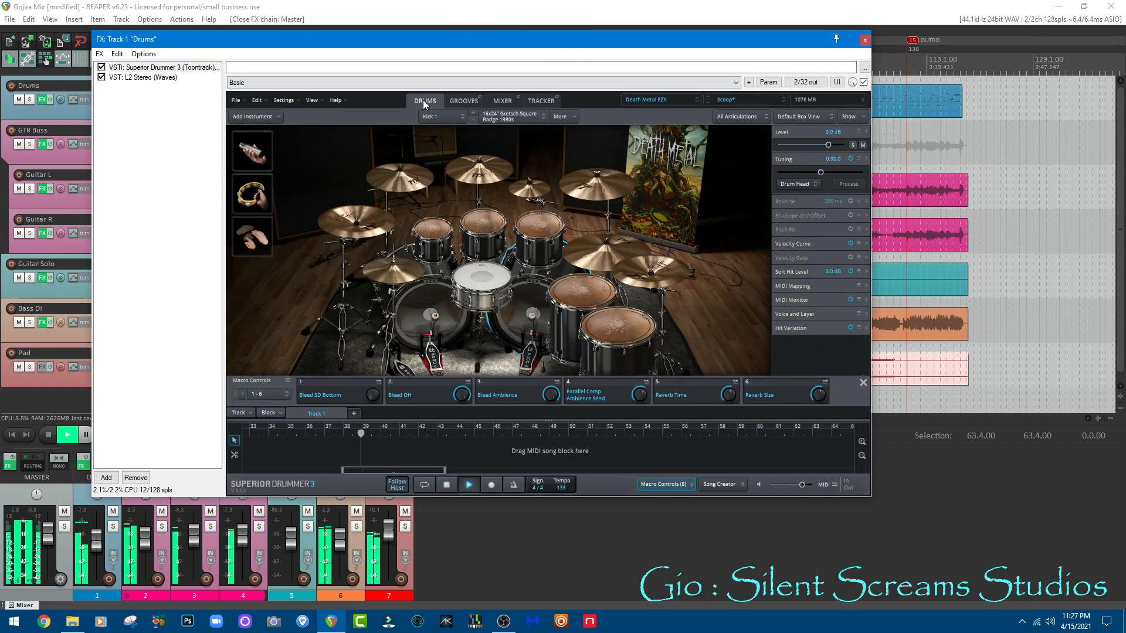
click(864, 41)
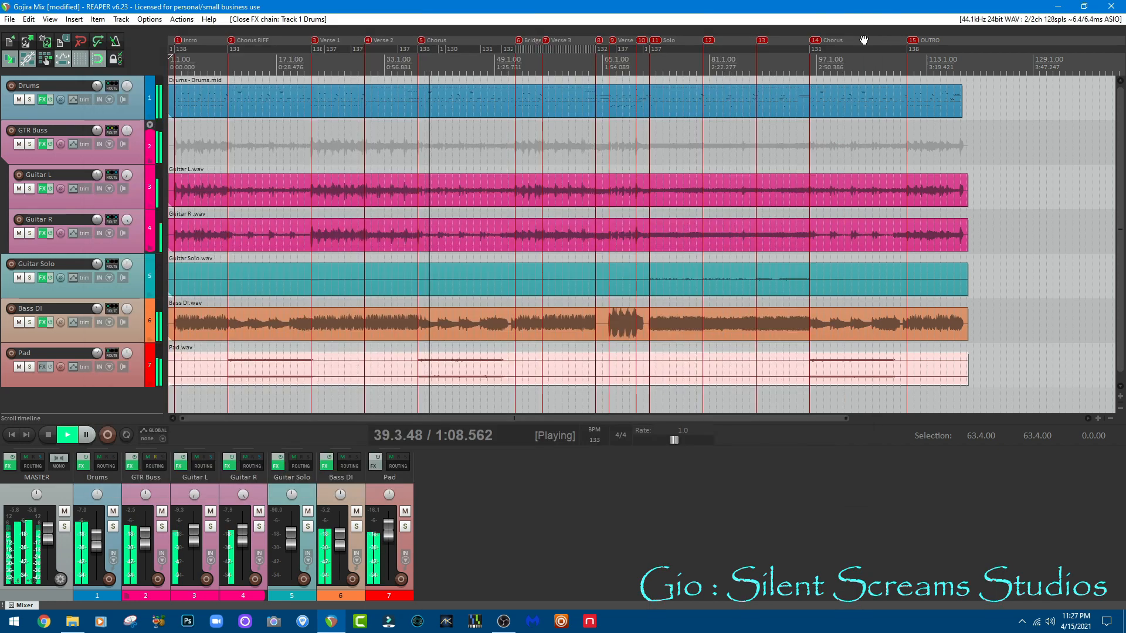
Step: Watch the GTR Buss track's Pro-Q 3, Pro-MB and PuigTec EQP1A respond during playback, and close its effects chain
click(131, 467)
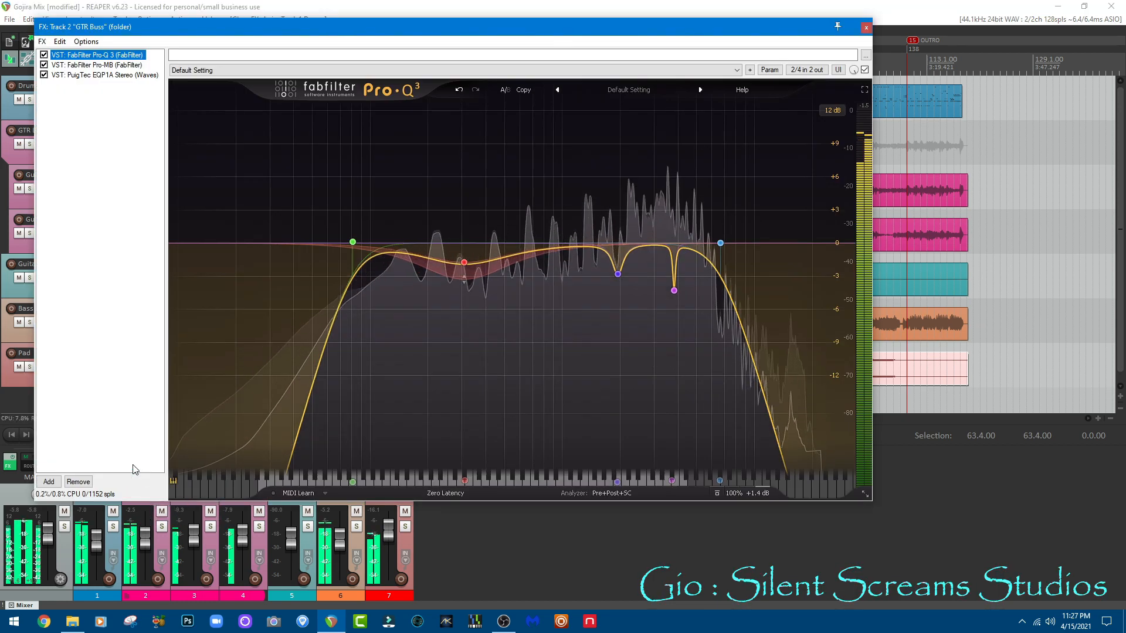
click(112, 66)
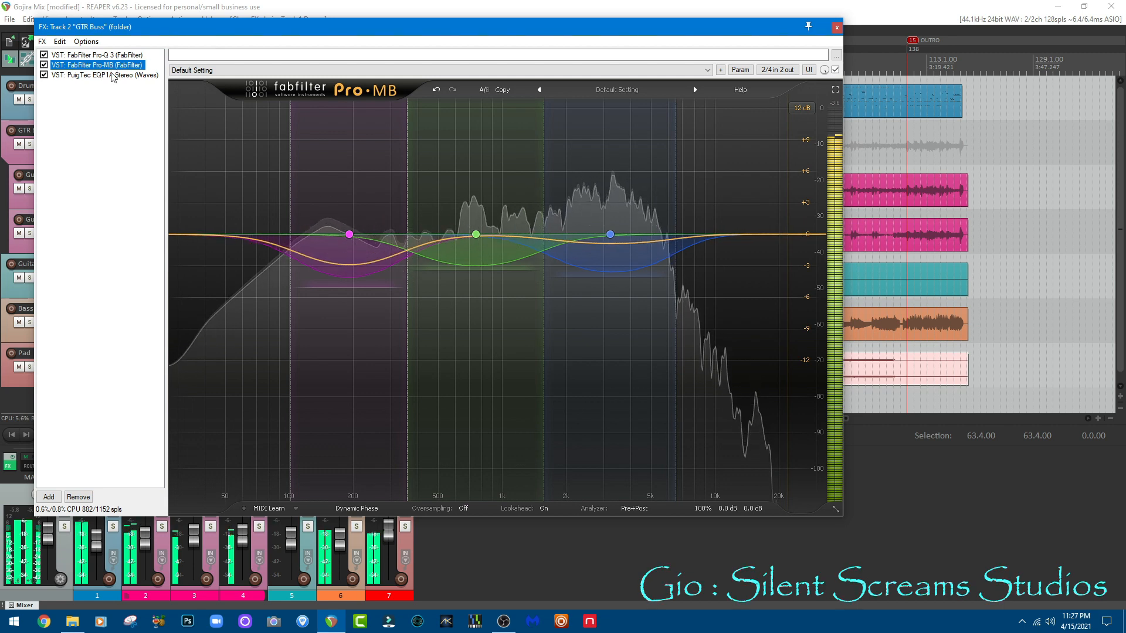
click(112, 75)
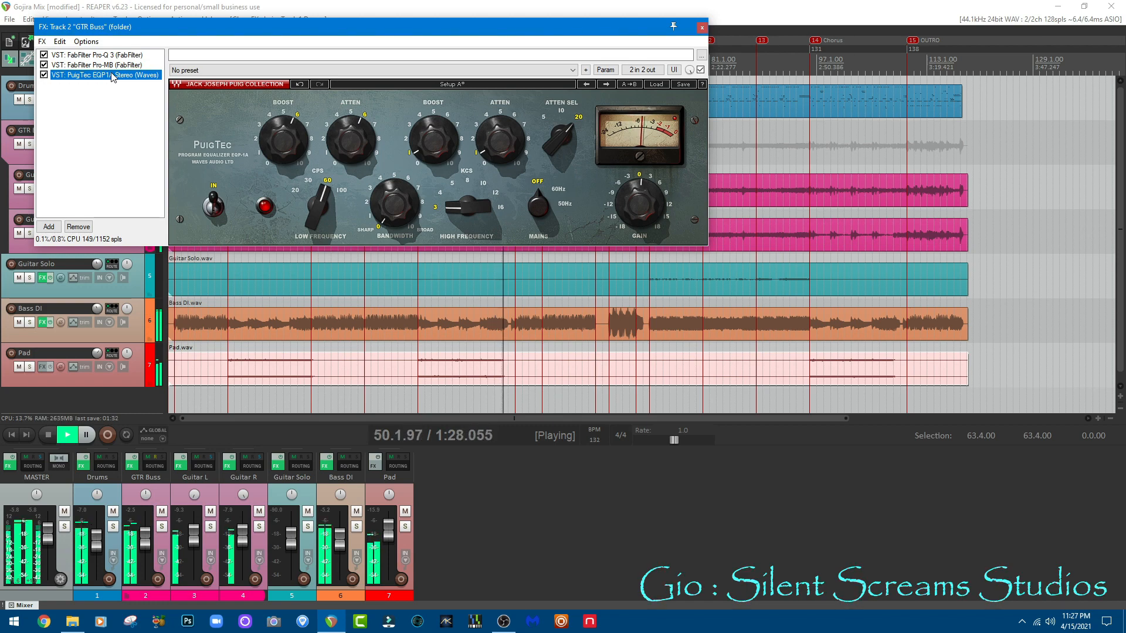
click(129, 56)
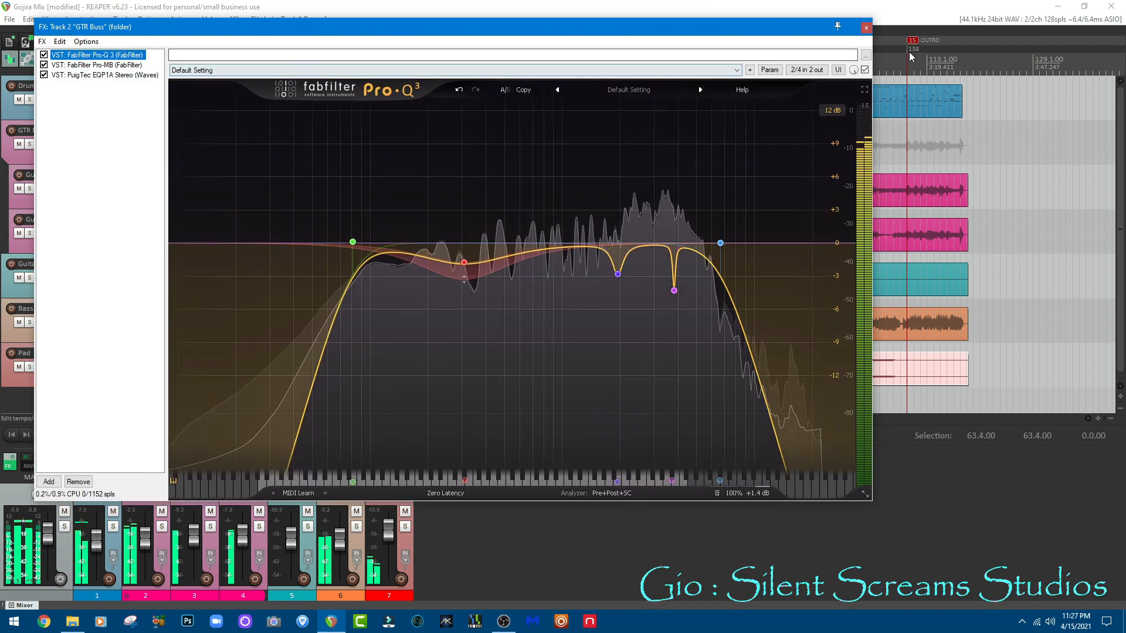
click(866, 27)
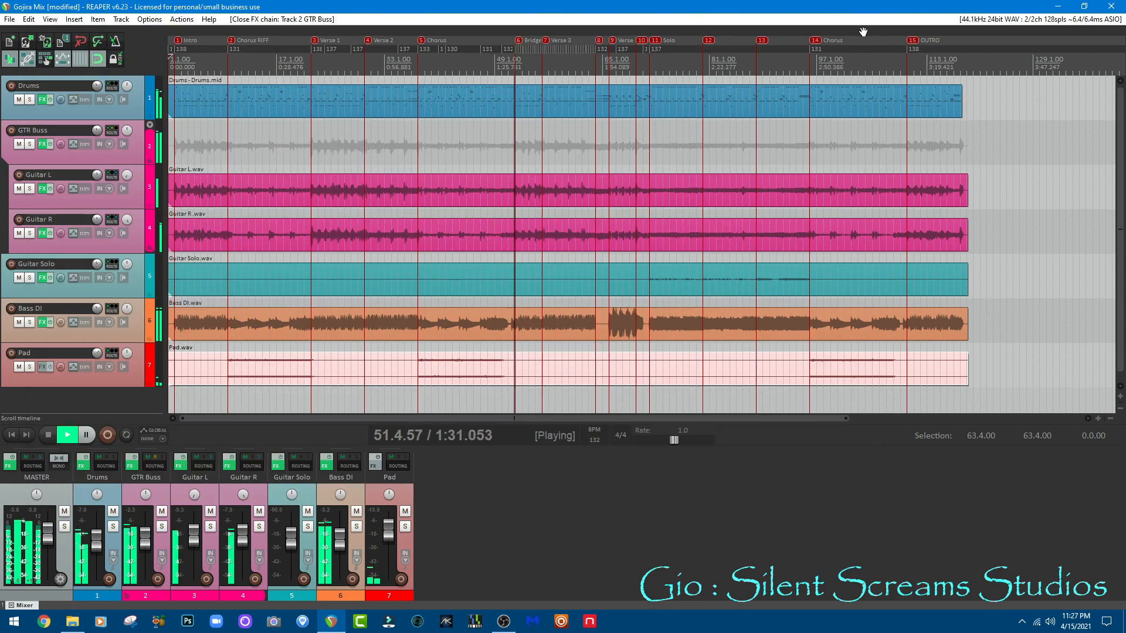
Step: During playback, open the Guitar L track's BIAS FX 2 and inspect its drive pedal, splitter, both Merrow amps and both cabinets
click(181, 465)
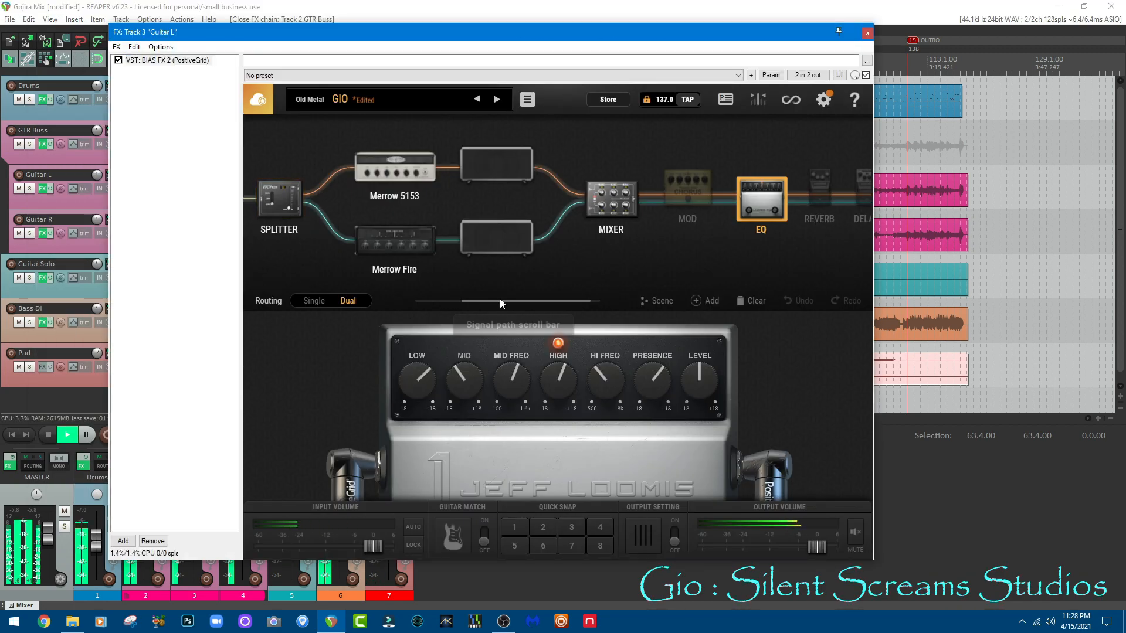
drag(502, 301, 470, 303)
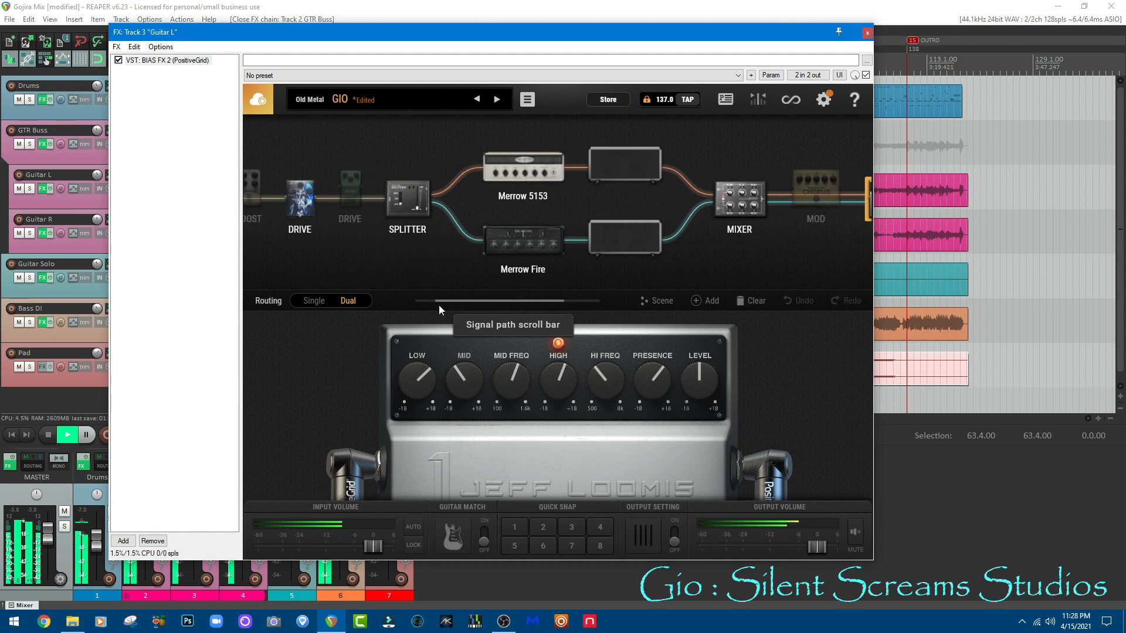
click(309, 199)
click(410, 202)
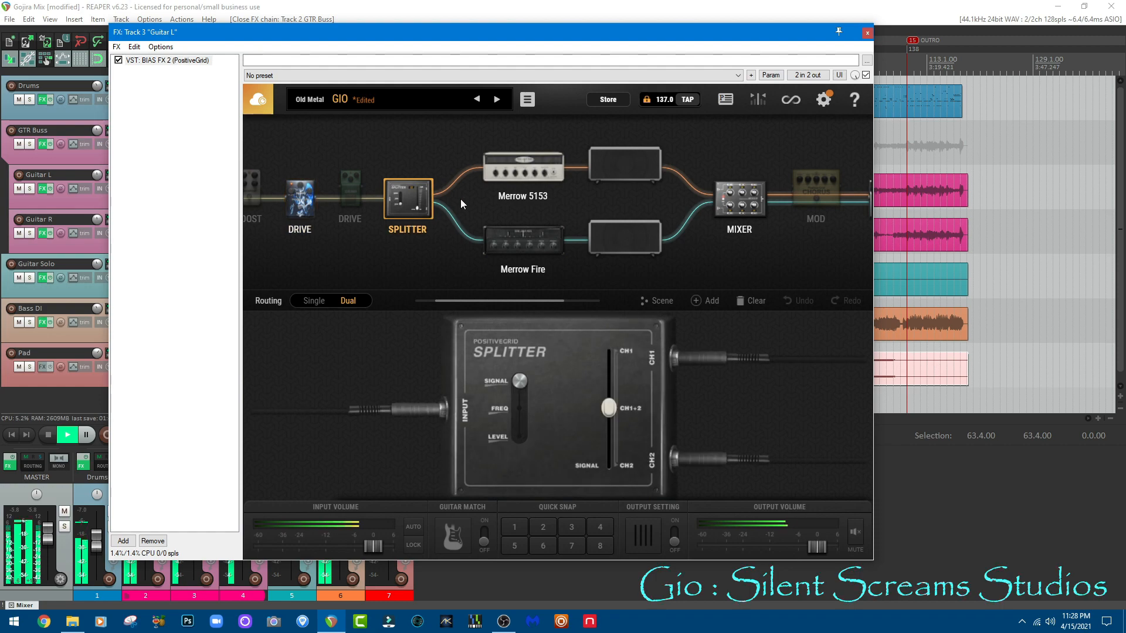
click(521, 163)
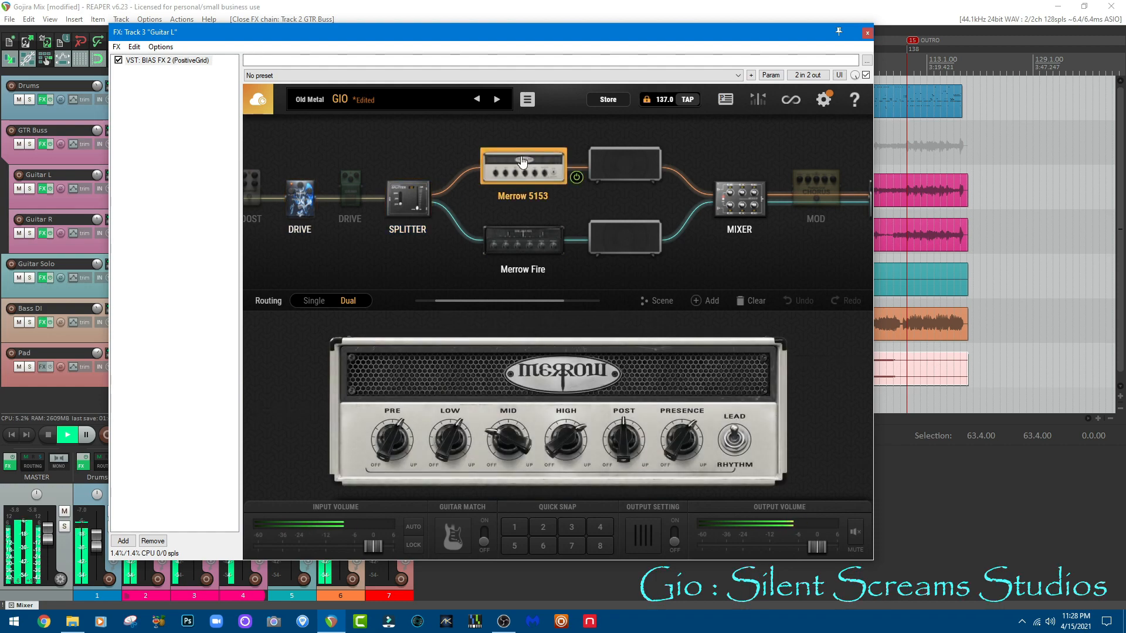
click(518, 238)
click(647, 170)
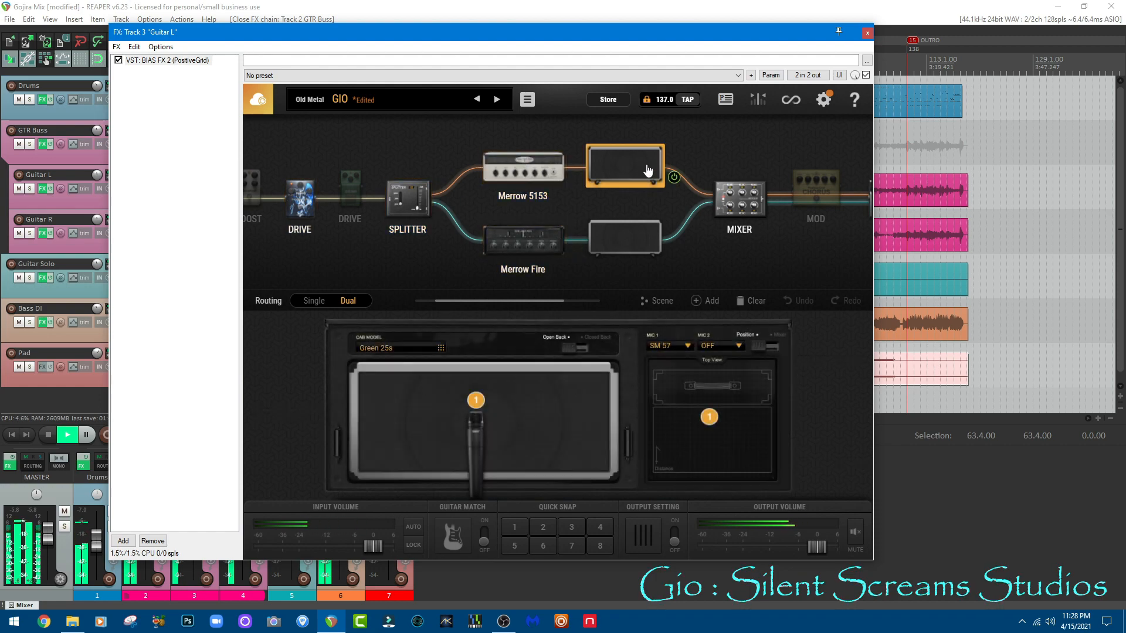
click(647, 240)
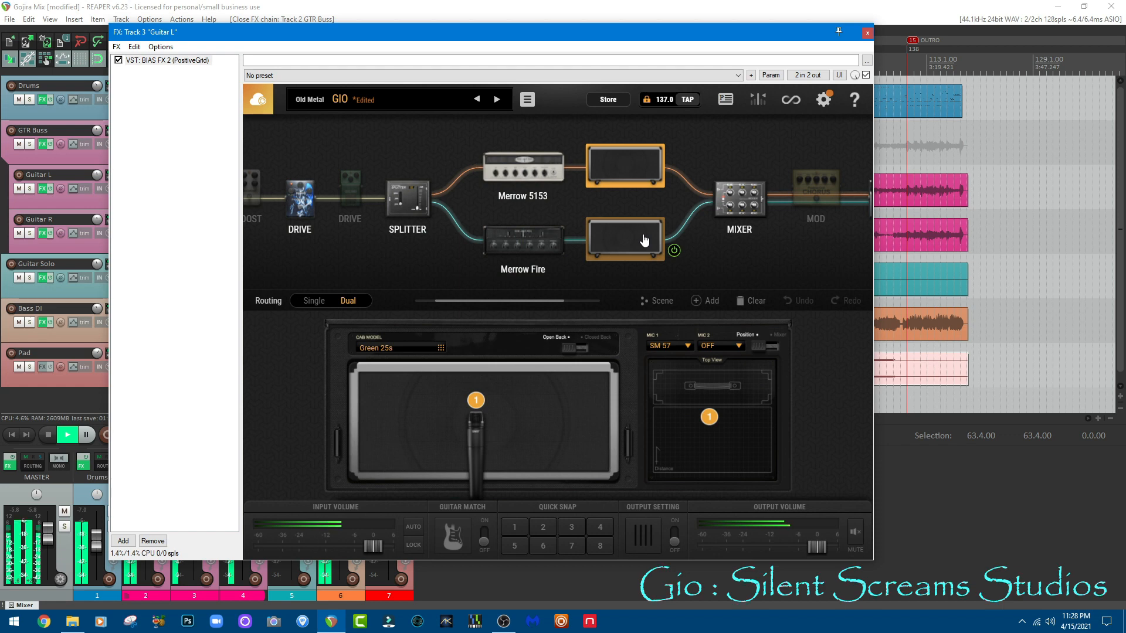
Step: Review the mixer, EQ pedal and Merrow 5153 amp in Guitar L's BIAS FX 2, and close the effects chain
click(729, 206)
drag(529, 306, 565, 306)
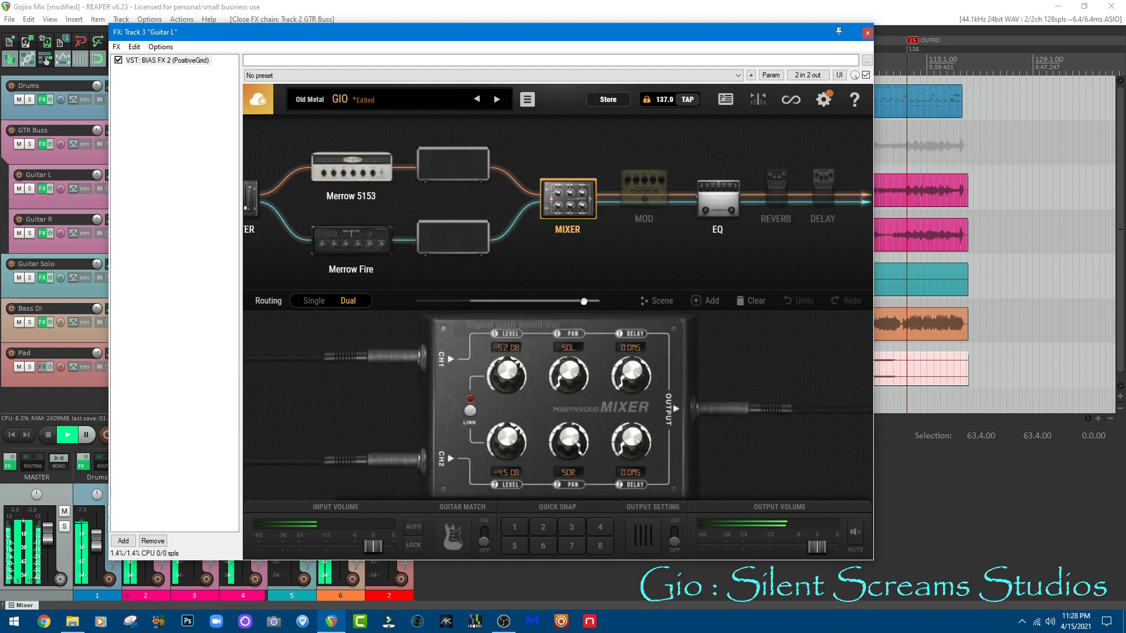
click(718, 205)
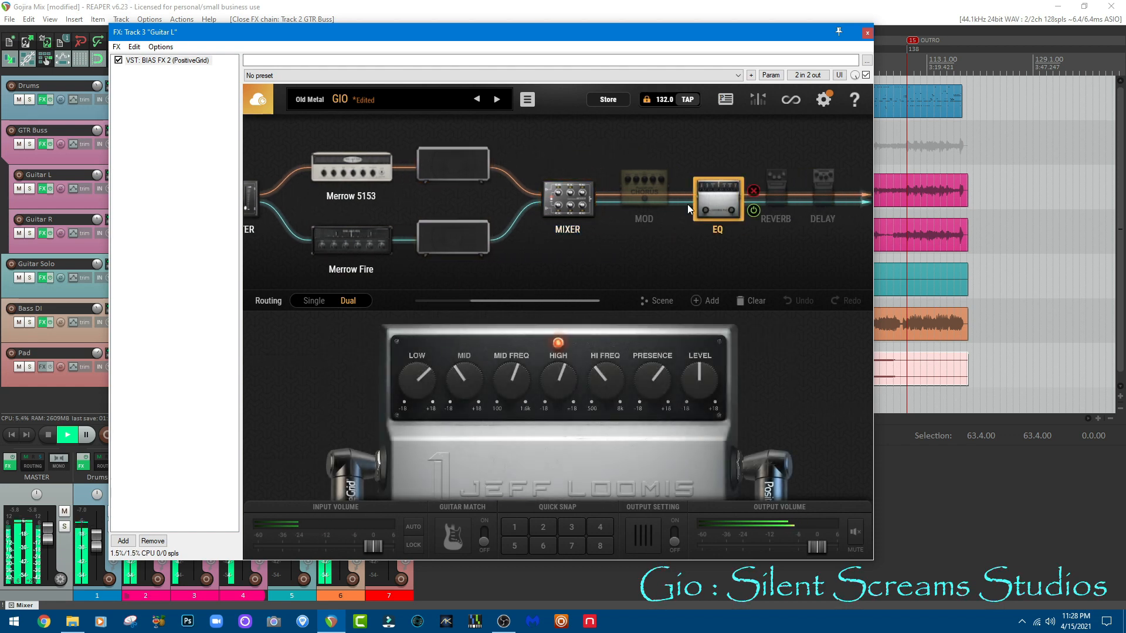
click(350, 168)
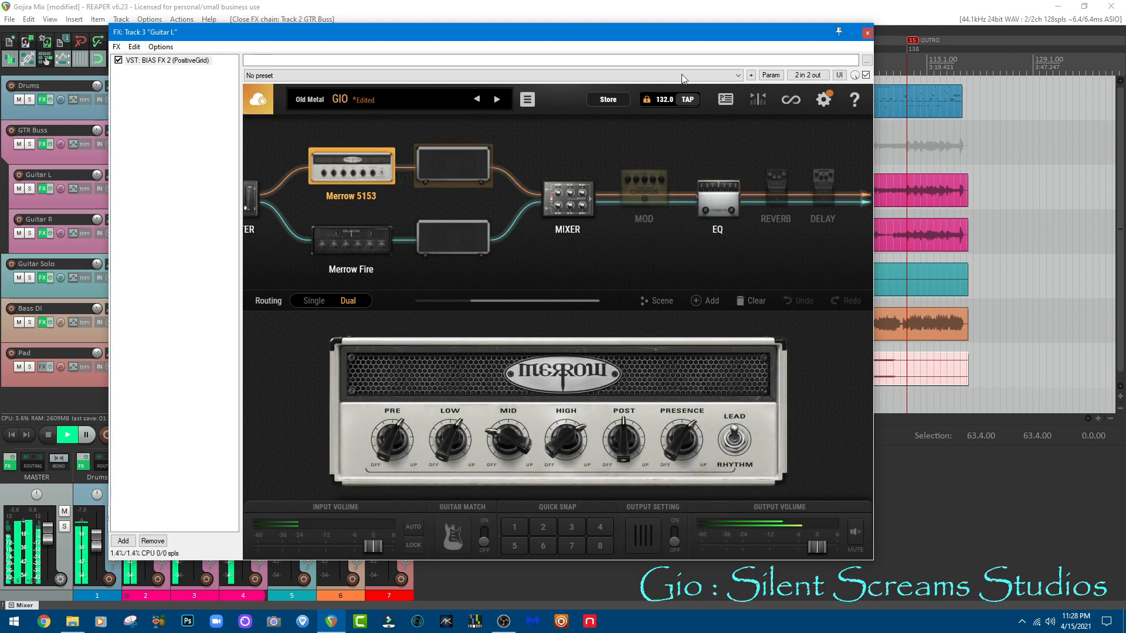
click(867, 33)
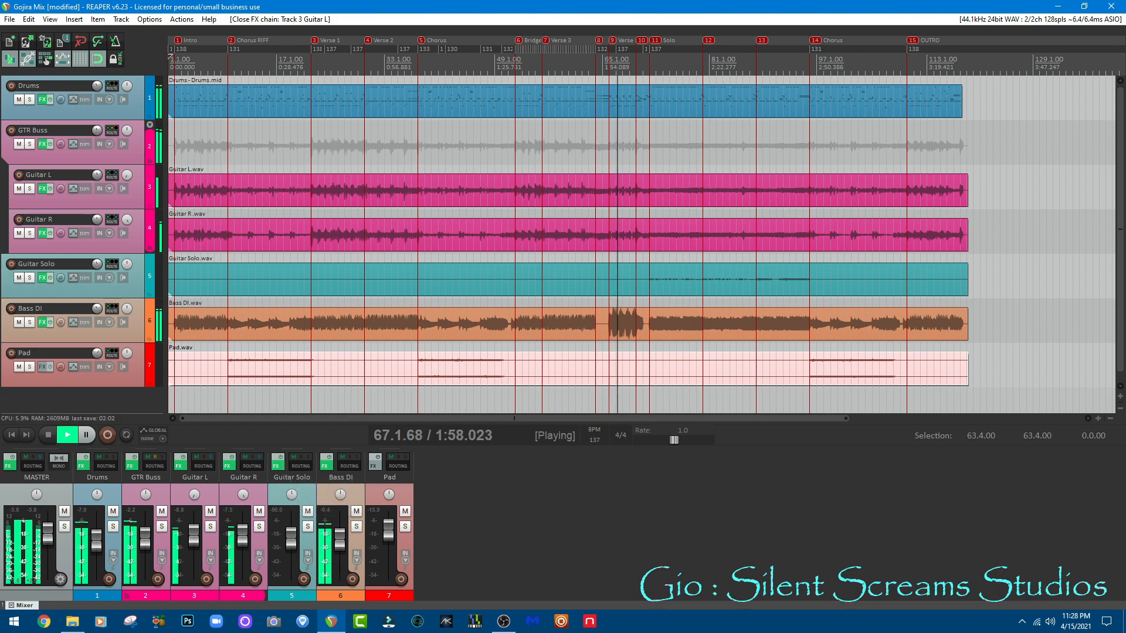
Step: During playback, examine the Guitar Solo track's Archetype Gojira amp, equalizer and cabinet pages and its Pro-Q 3 curve, and close the chain
click(278, 467)
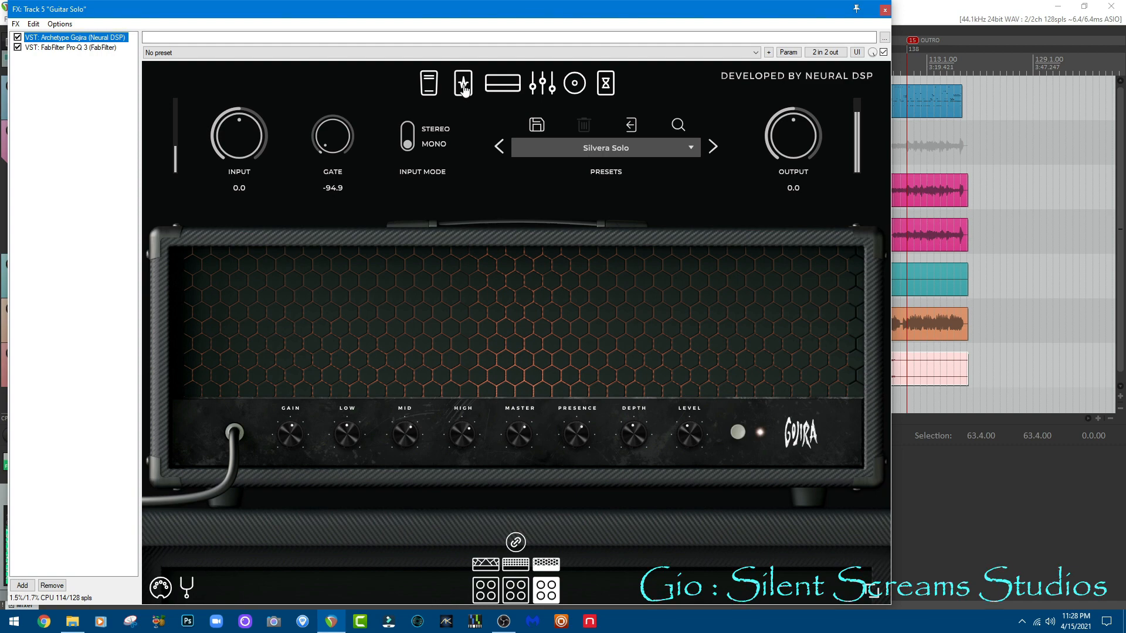
click(550, 88)
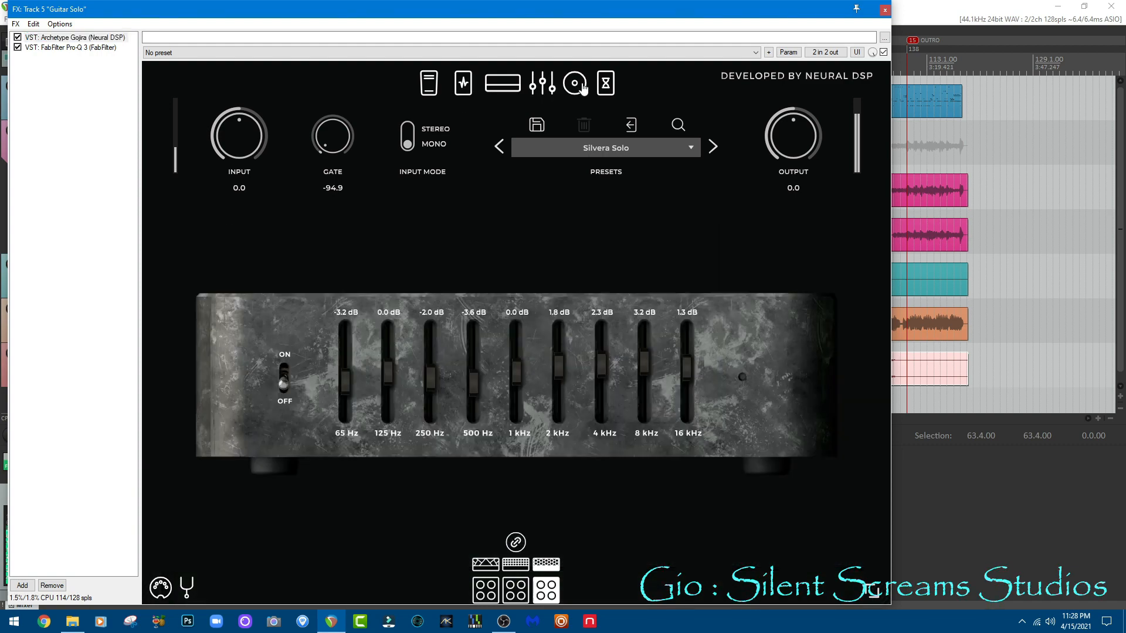
click(582, 87)
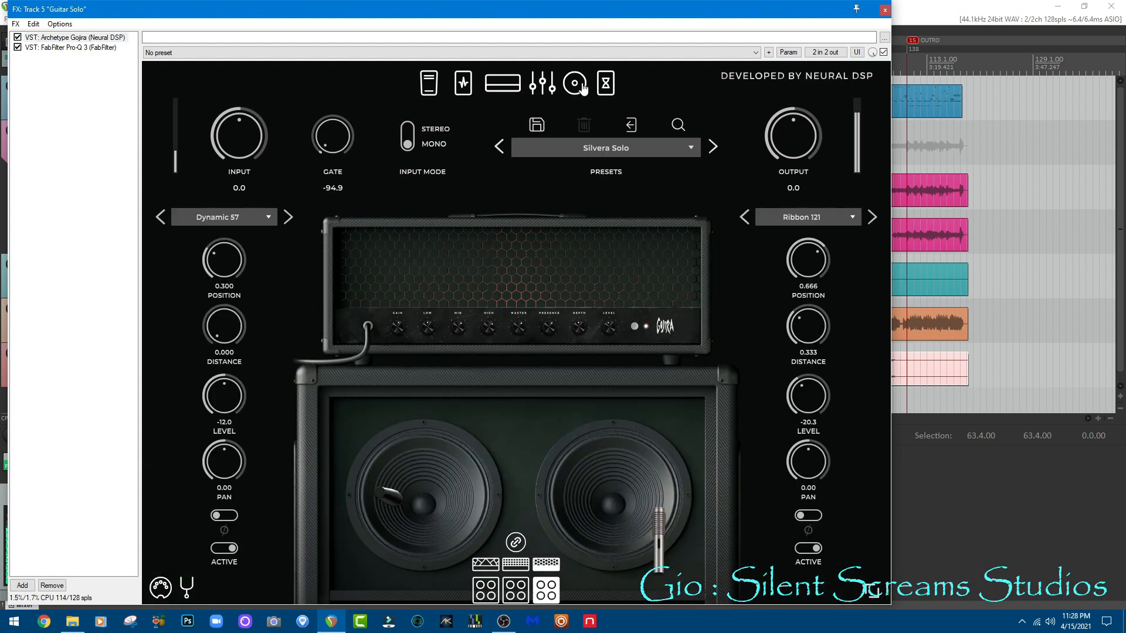
click(514, 87)
click(87, 49)
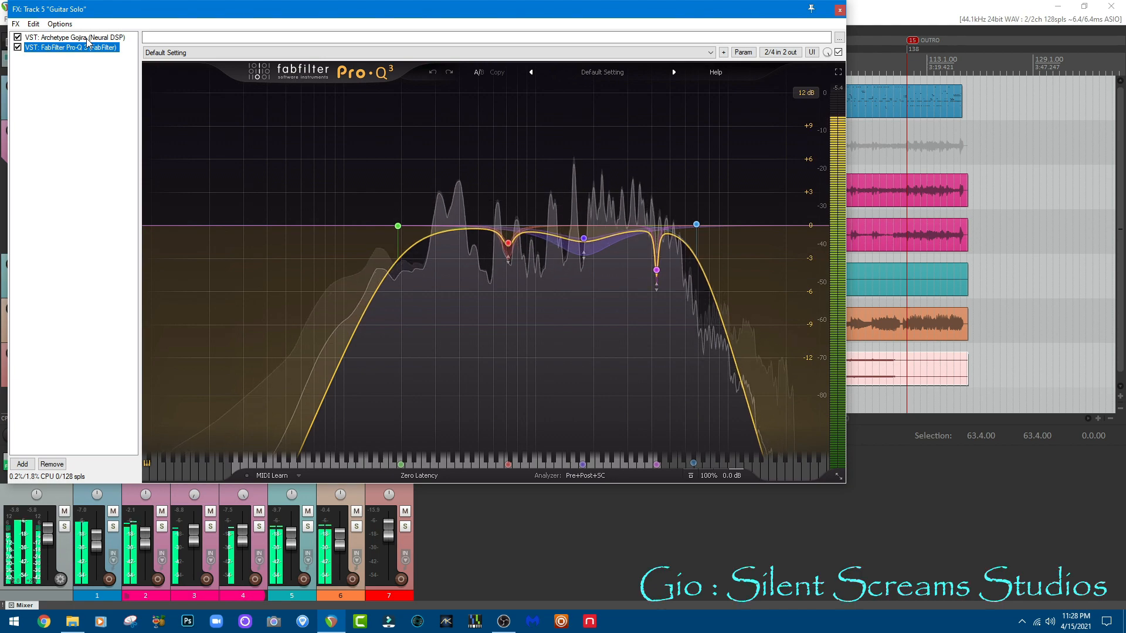
click(86, 39)
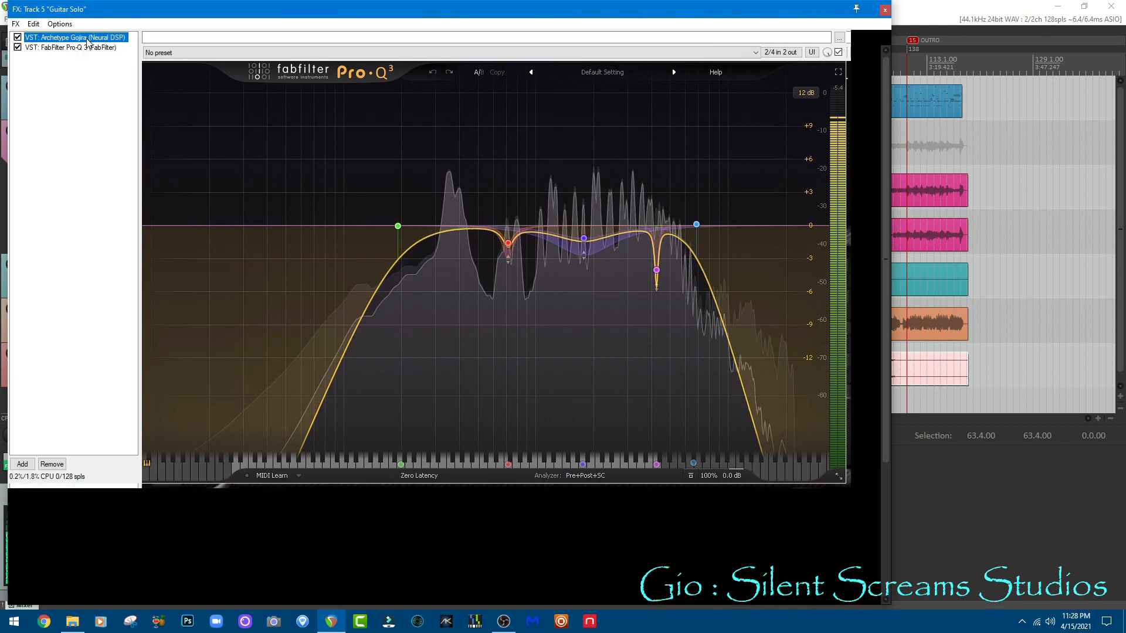
click(885, 9)
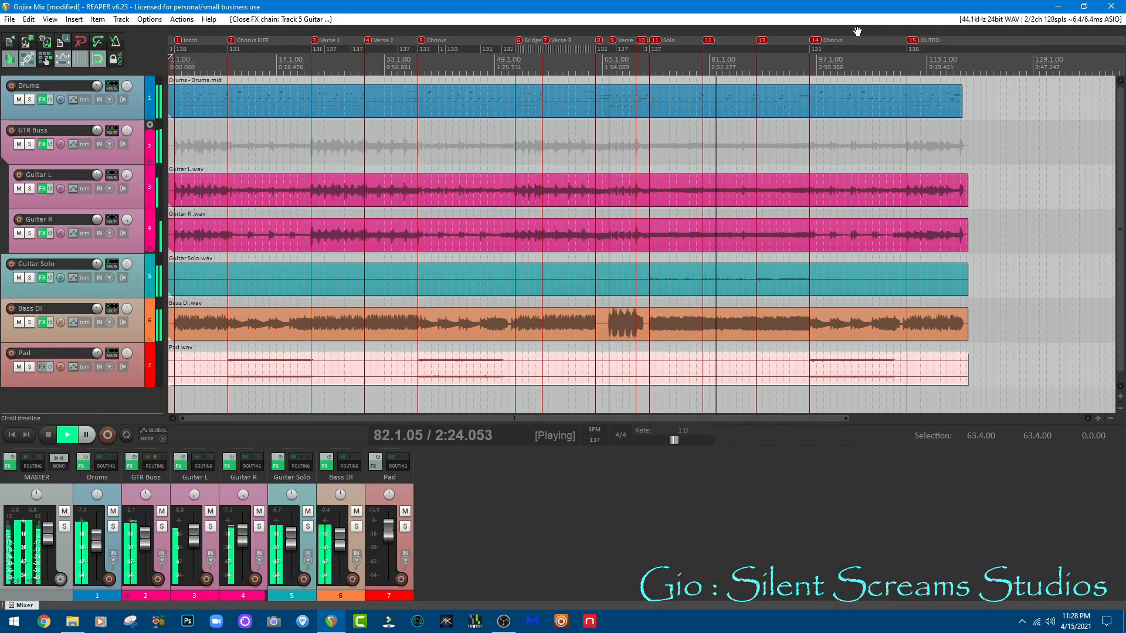
Step: Watch the Bass DI track's Parallax, Pro-Q 3 and Pro-MB respond during playback, and close its effects chain
click(325, 466)
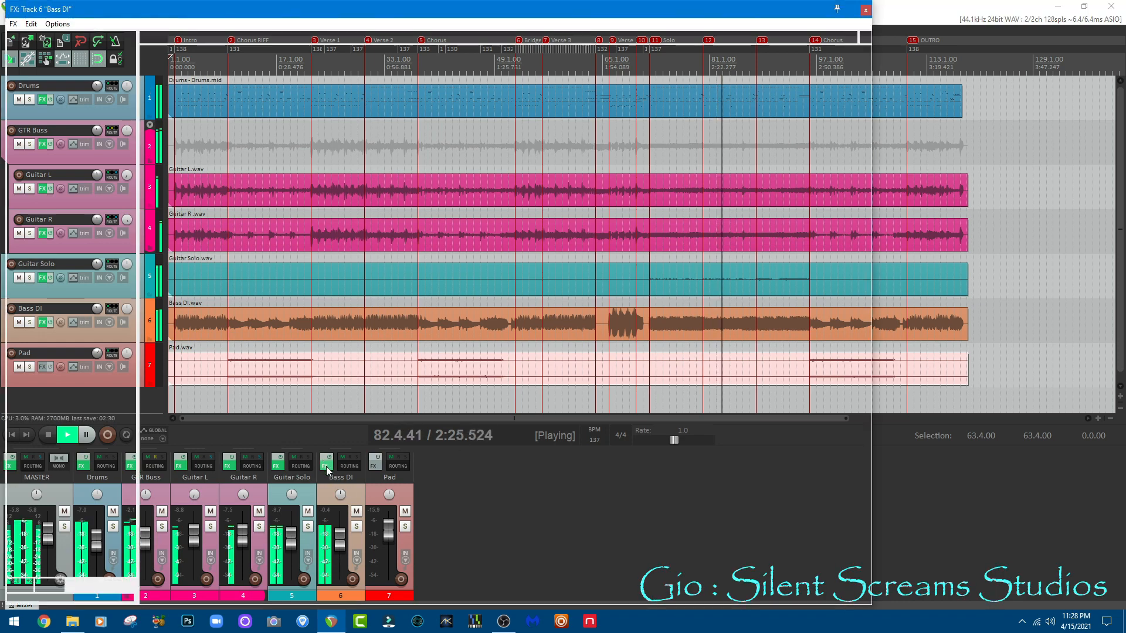
click(490, 94)
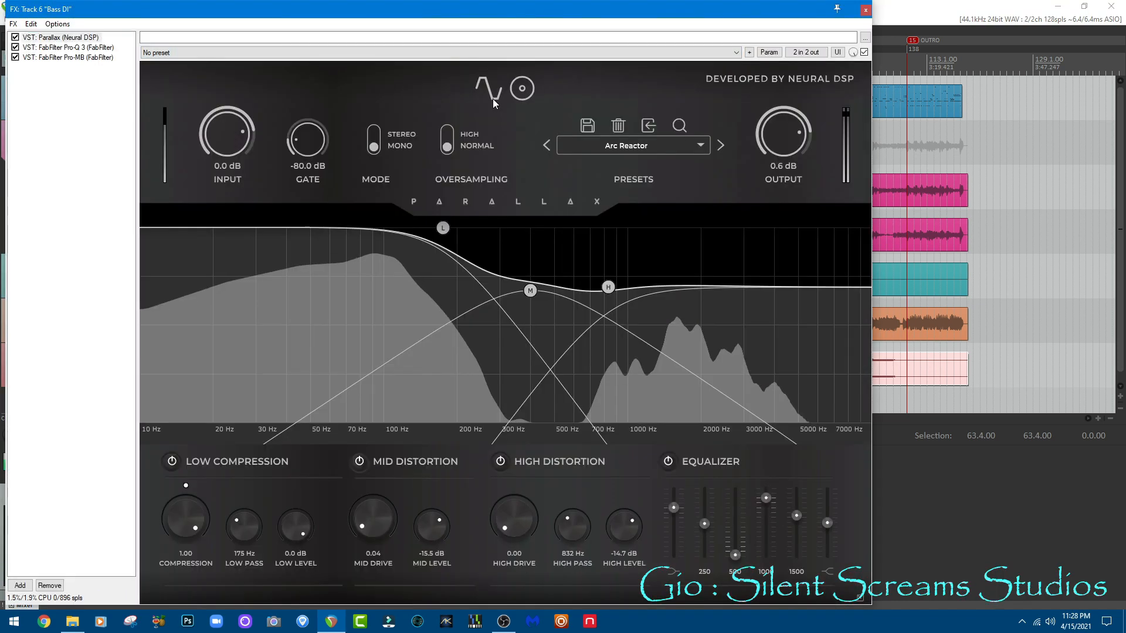
click(68, 48)
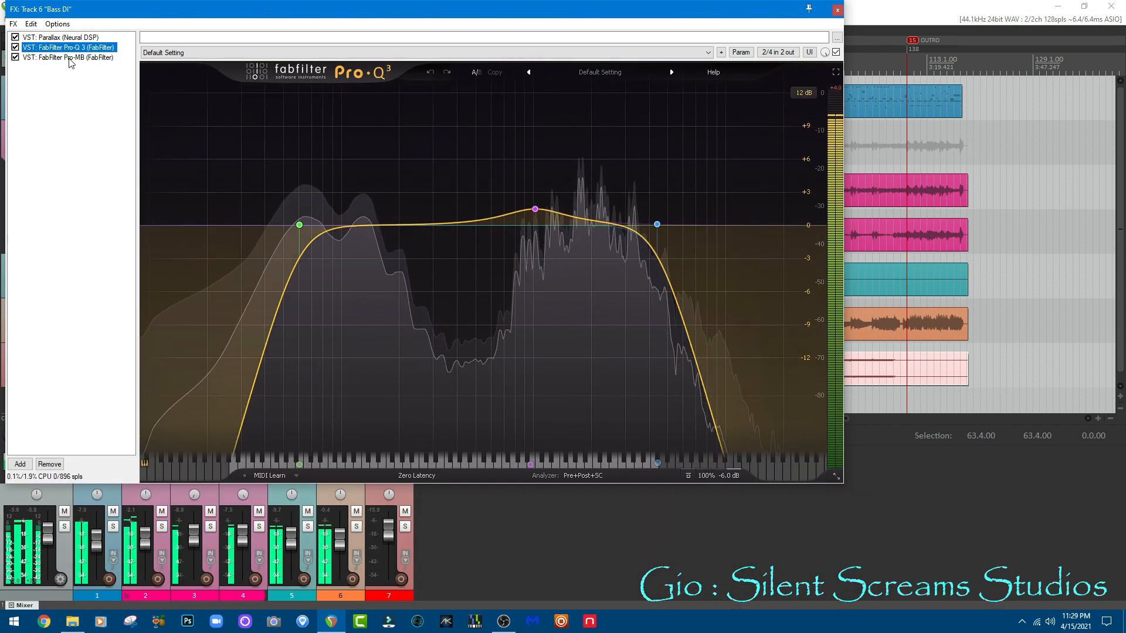
click(69, 59)
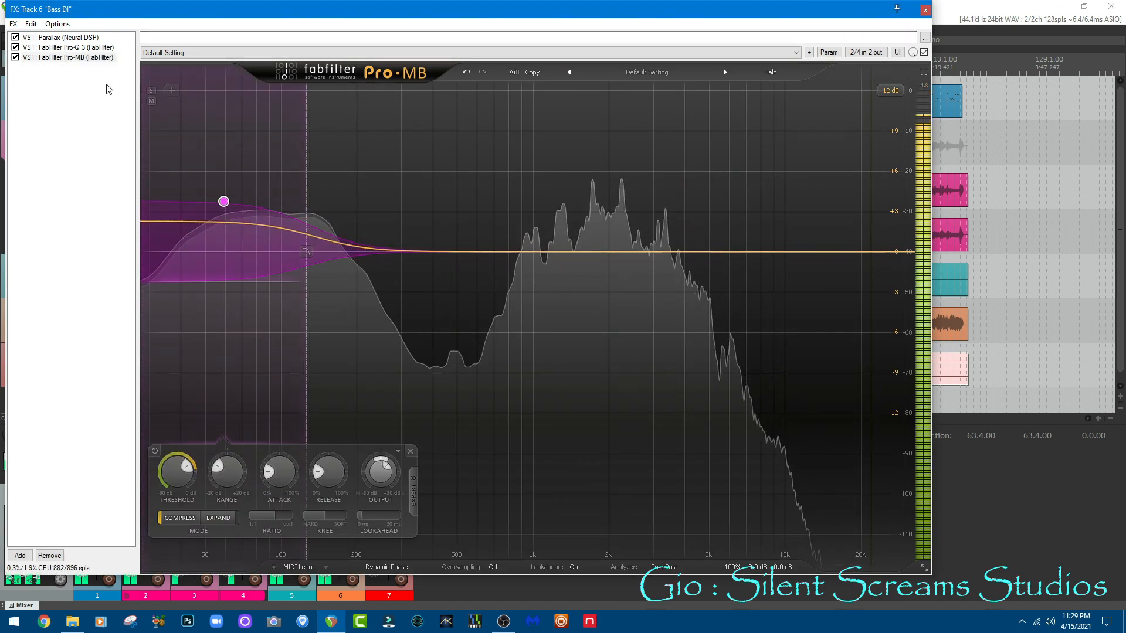
click(86, 37)
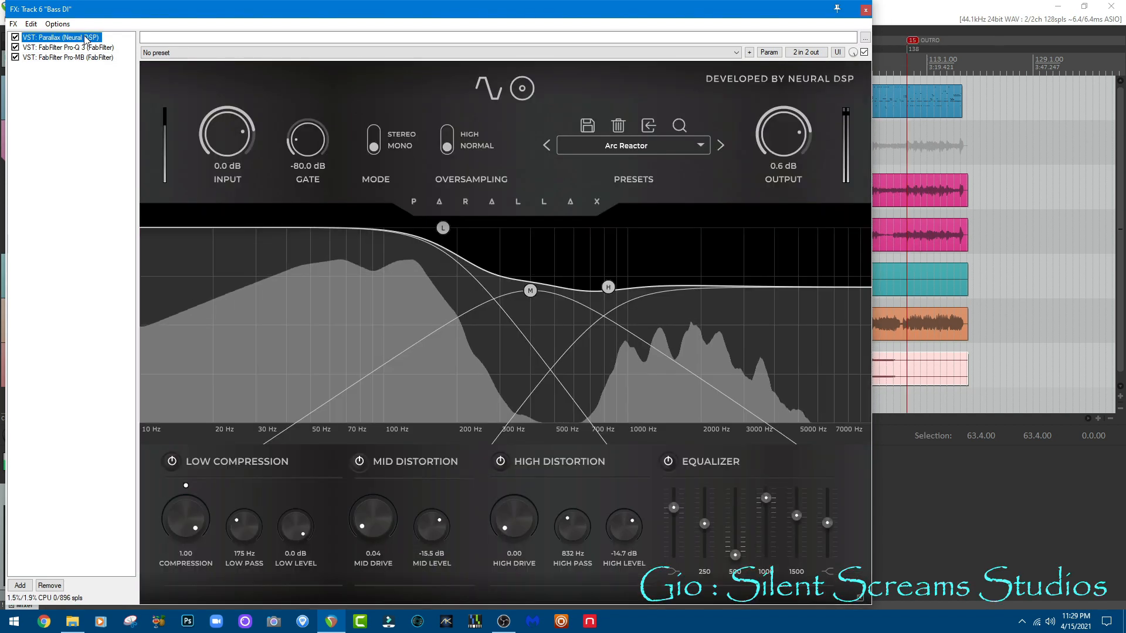
click(866, 10)
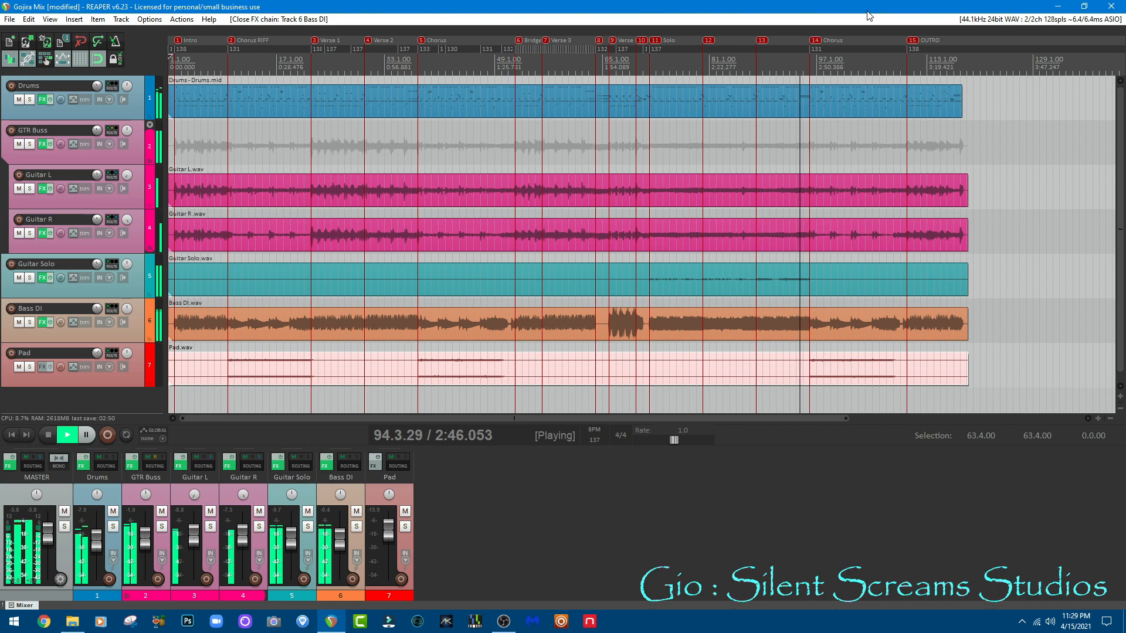